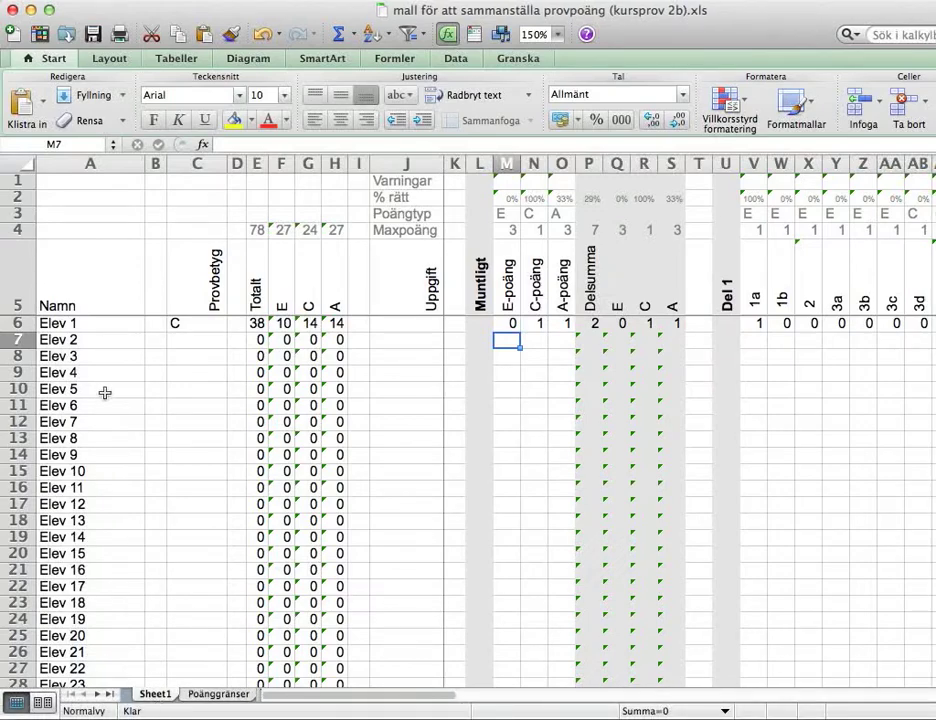
Check the grade boundaries sheet, then return to the student list on the score sheet
{"action": "left_click", "coordinate": [228, 695]}
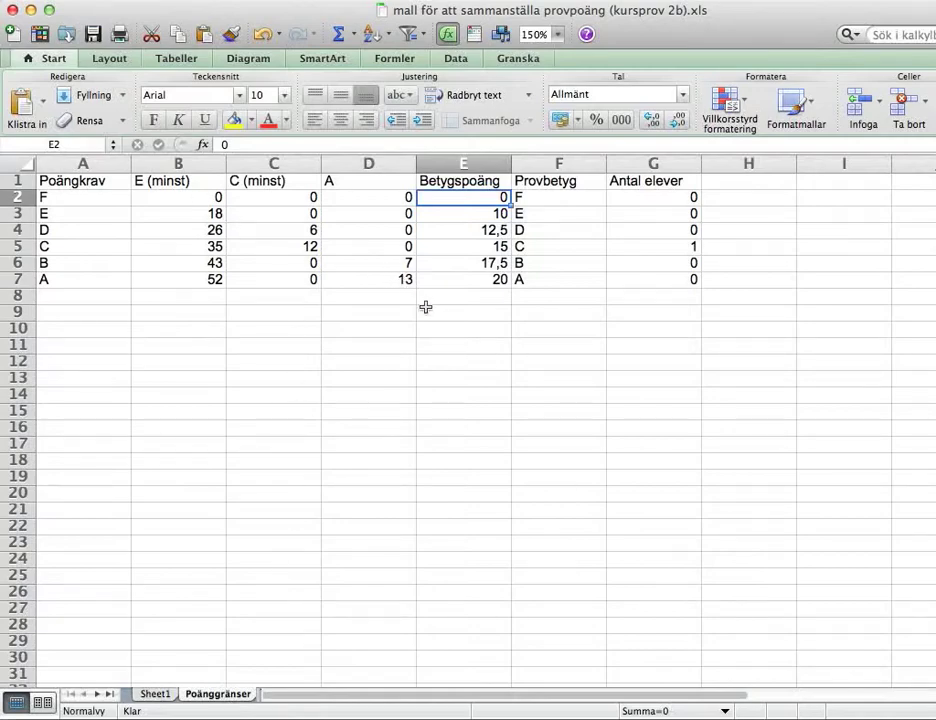
{"action": "left_click", "coordinate": [155, 694]}
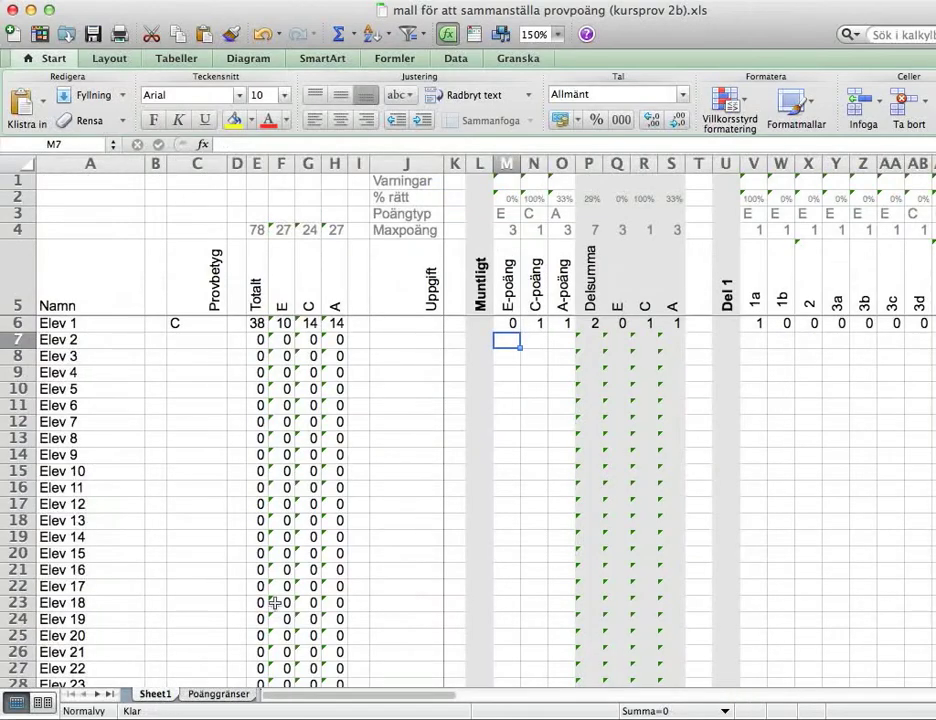
{"action": "left_click", "coordinate": [70, 322]}
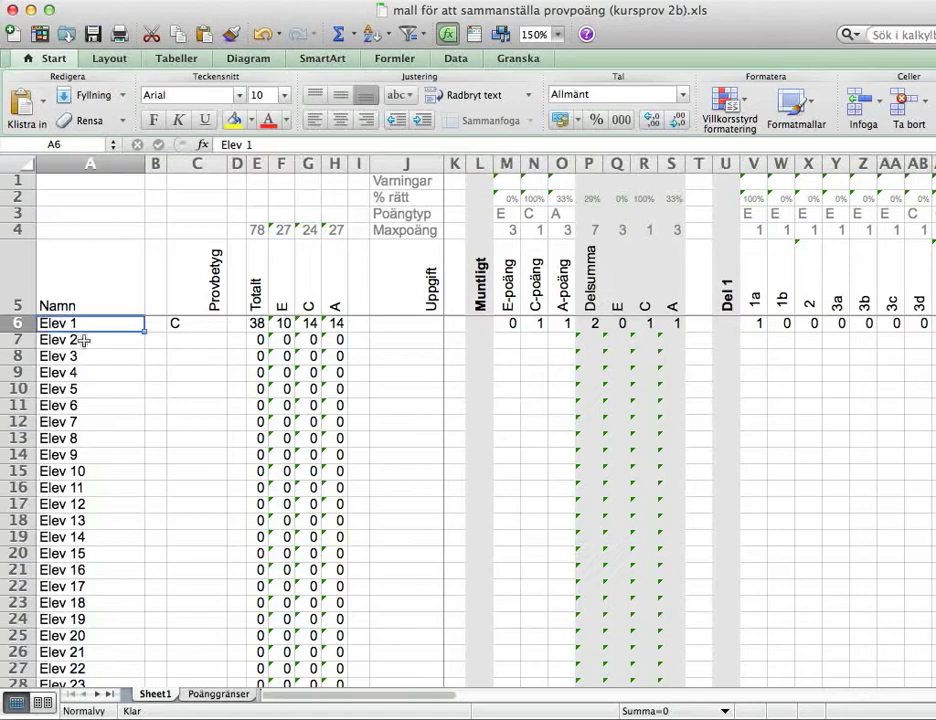
{"action": "scroll", "coordinate": [85, 346], "scroll_direction": "down", "scroll_amount": 5}
{"action": "scroll", "coordinate": [86, 370], "scroll_direction": "up", "scroll_amount": 5}
{"action": "scroll", "coordinate": [55, 300], "scroll_direction": "down", "scroll_amount": 5}
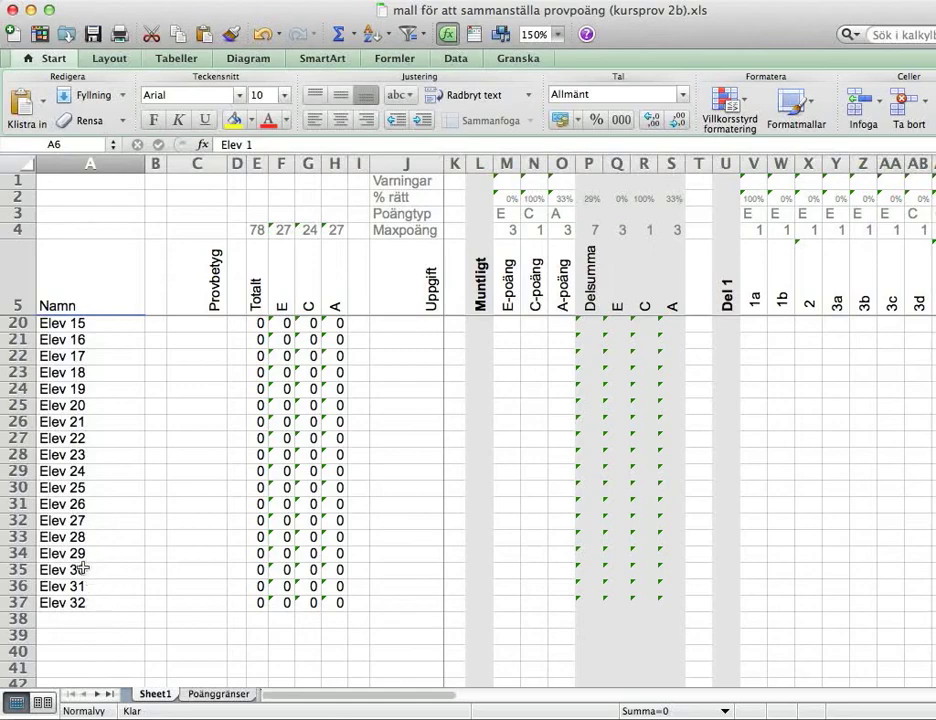
Insert six empty rows above Elev 26, then undo the insertion
{"action": "left_click_drag", "start_coordinate": [18, 505], "coordinate": [8, 587]}
{"action": "right_click", "coordinate": [8, 587]}
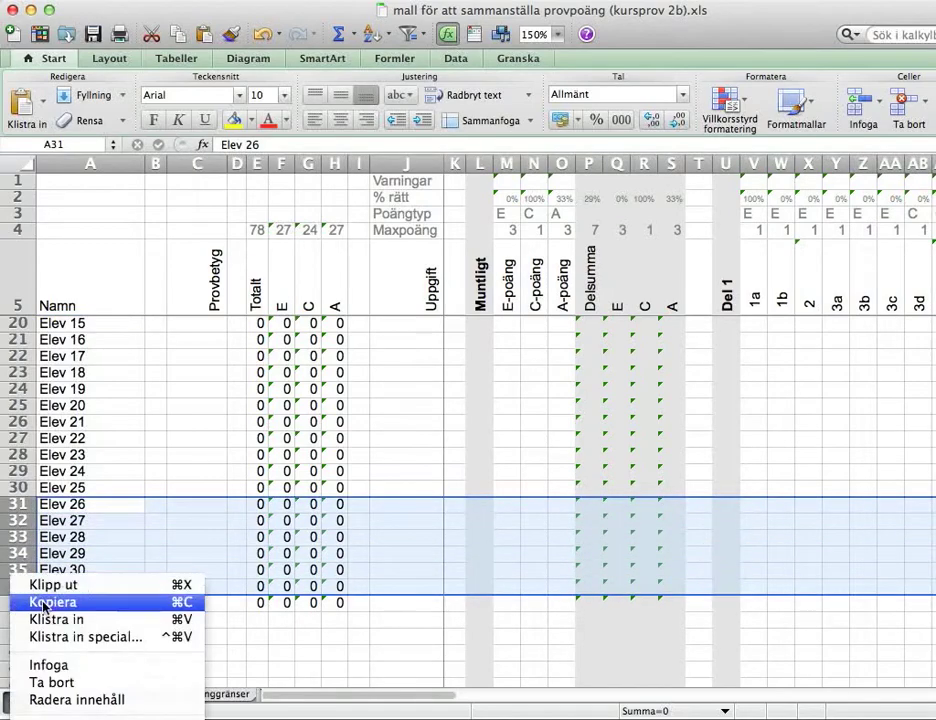
{"action": "left_click", "coordinate": [68, 666]}
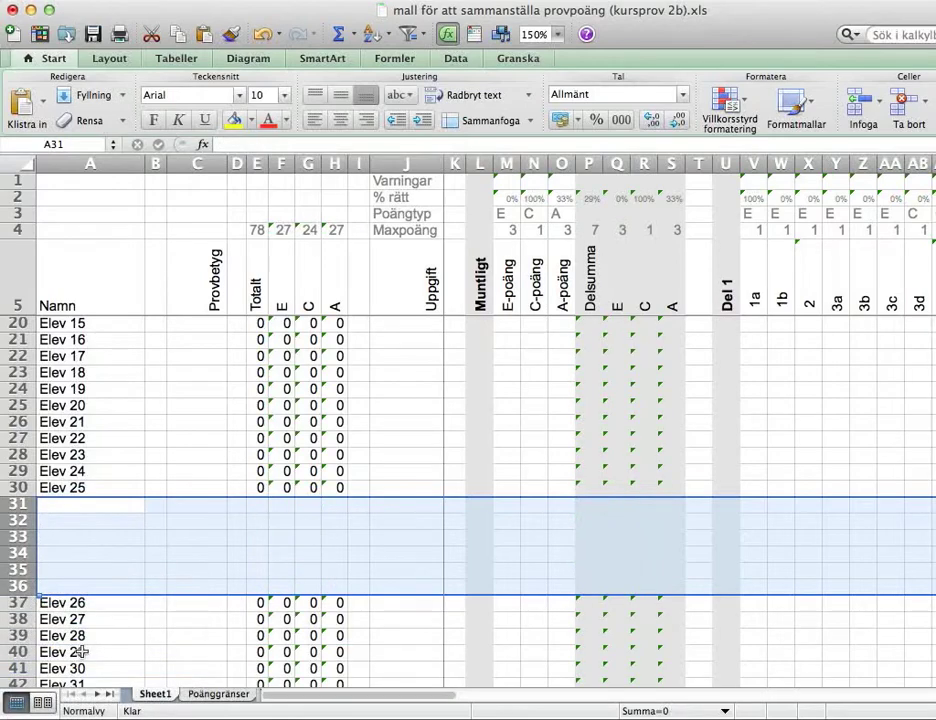
{"action": "scroll", "coordinate": [82, 651], "scroll_direction": "down", "scroll_amount": 2}
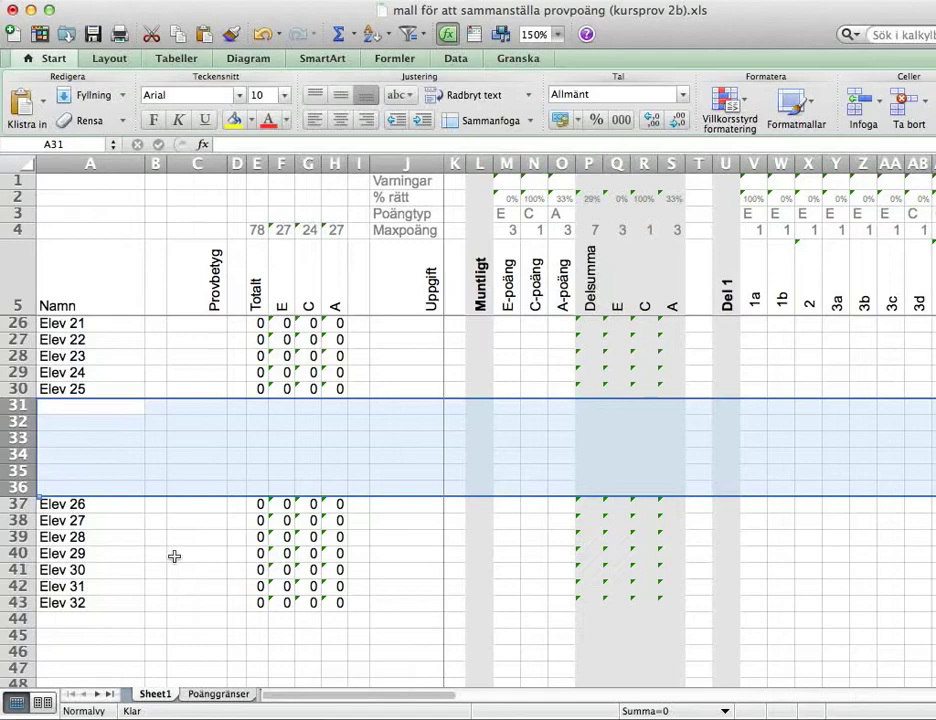
{"action": "key", "text": "super+z"}
{"action": "scroll", "coordinate": [185, 495], "scroll_direction": "up", "scroll_amount": 6}
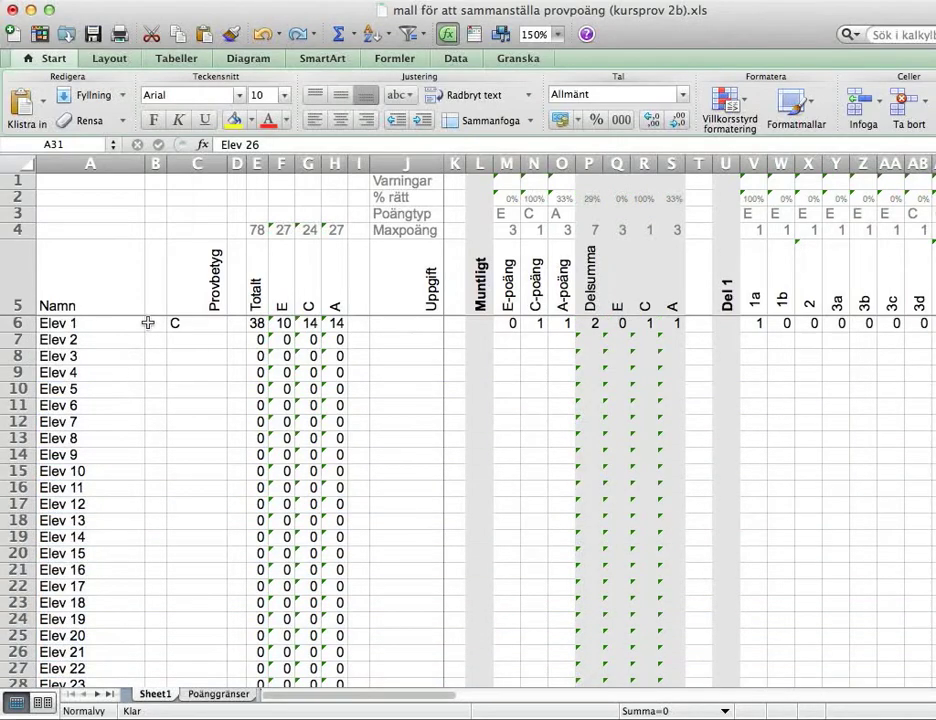
Rename the second student in A7 to their new name
{"action": "left_click", "coordinate": [94, 344]}
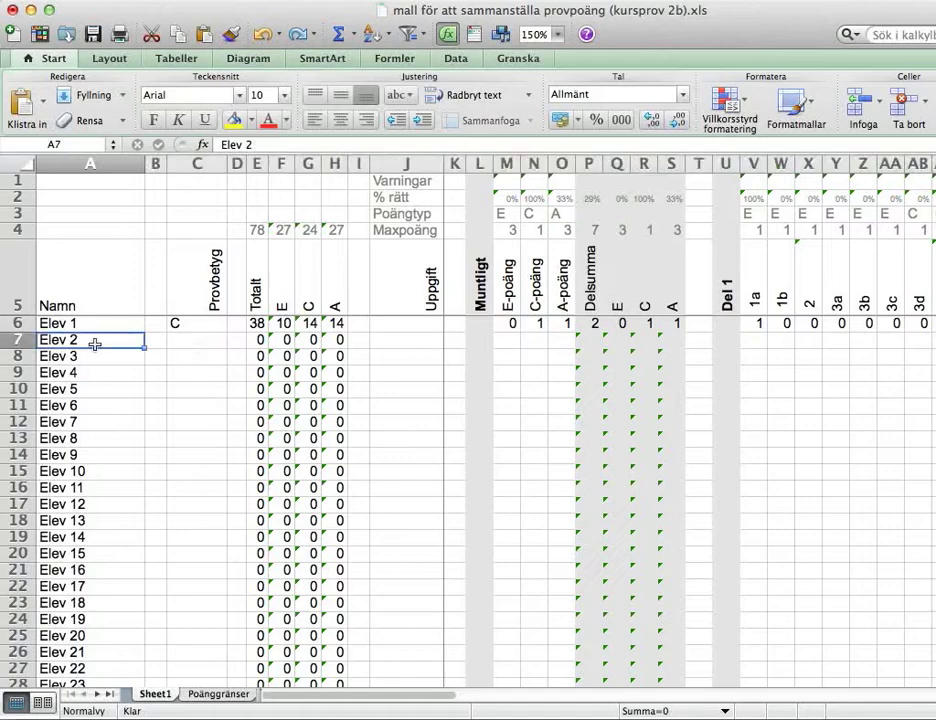
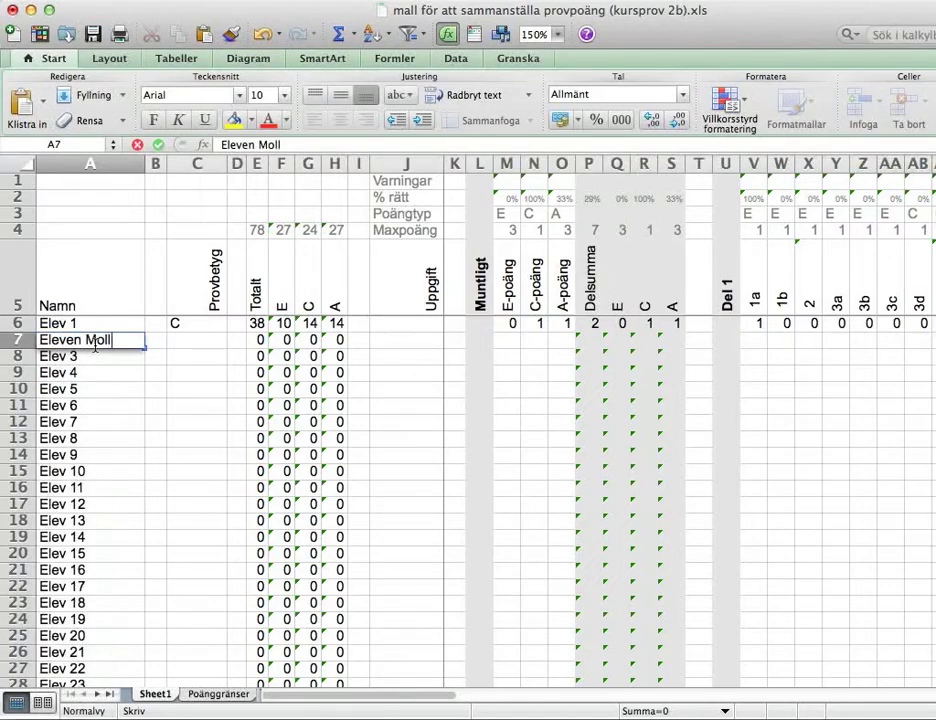
{"action": "left_click", "coordinate": [94, 355]}
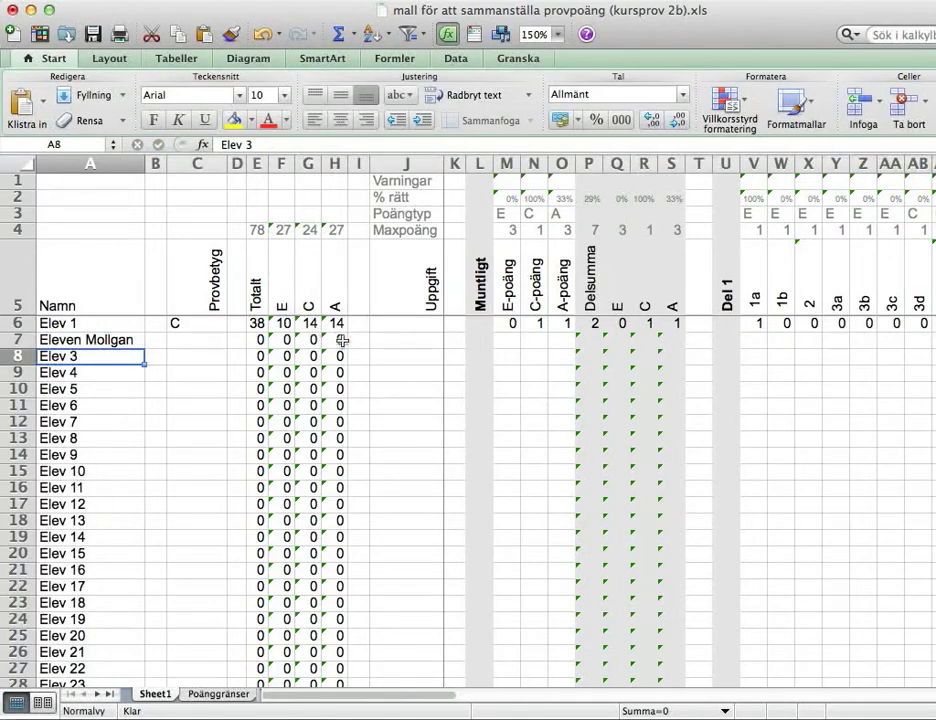
Enter oral points 3, 1 and 2 for the second student and check the Delsumma formula
{"action": "left_click", "coordinate": [487, 341]}
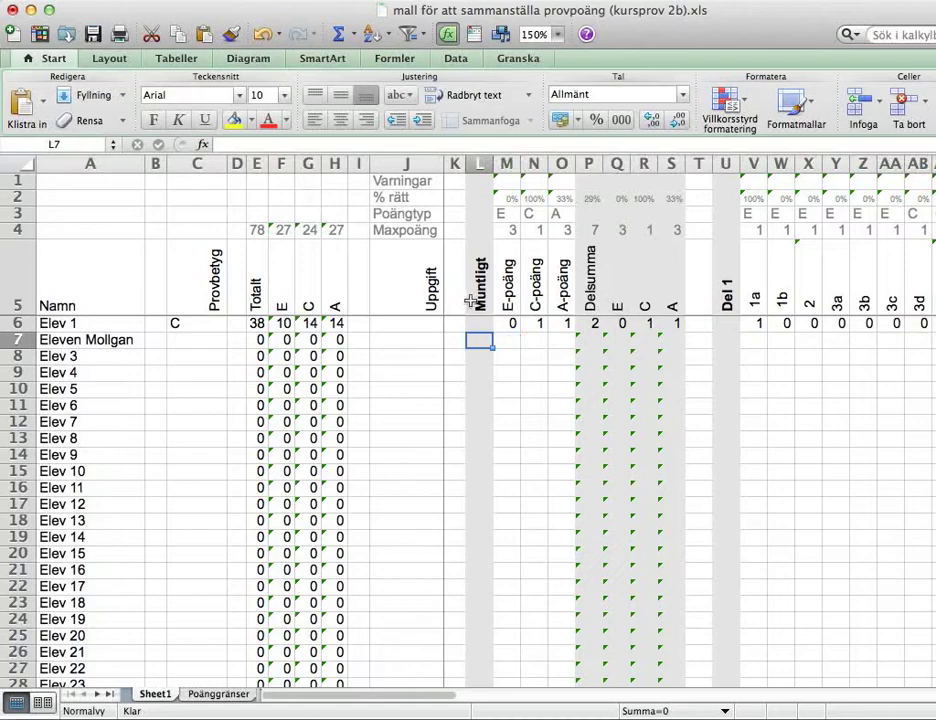
{"action": "left_click_drag", "start_coordinate": [512, 231], "coordinate": [566, 232]}
{"action": "left_click", "coordinate": [511, 340]}
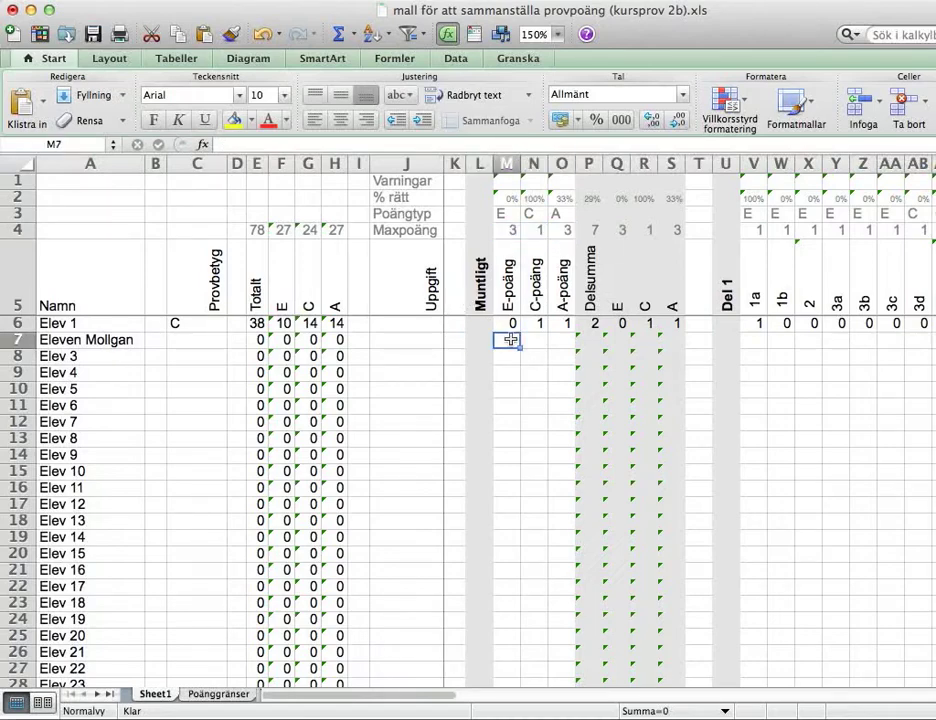
{"action": "type", "text": "3"}
{"action": "key", "text": "Tab"}
{"action": "type", "text": "1"}
{"action": "key", "text": "Tab"}
{"action": "type", "text": "2"}
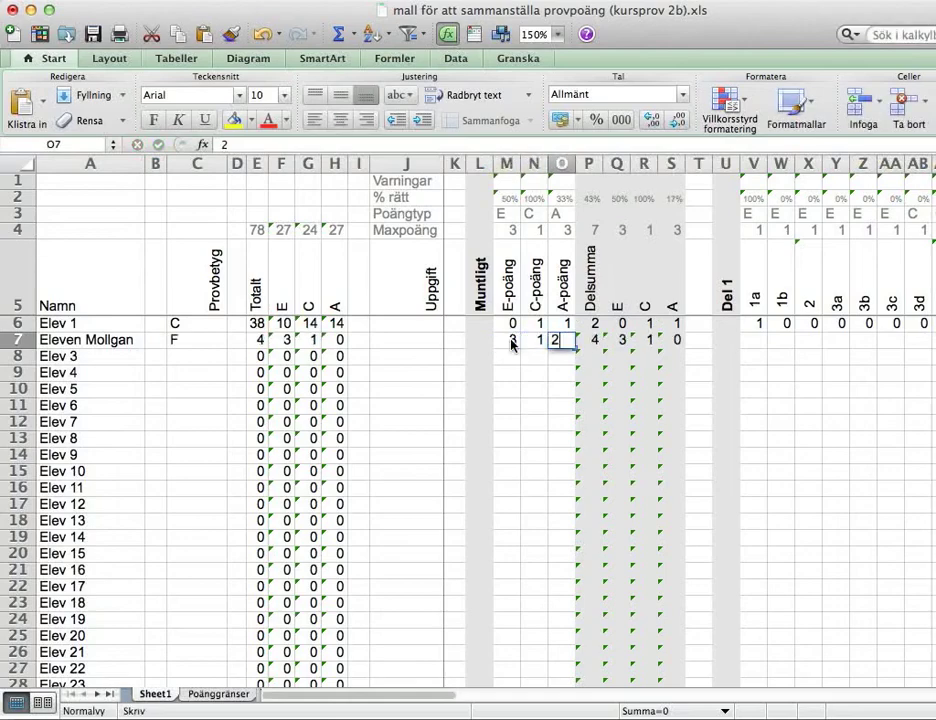
{"action": "key", "text": "Return"}
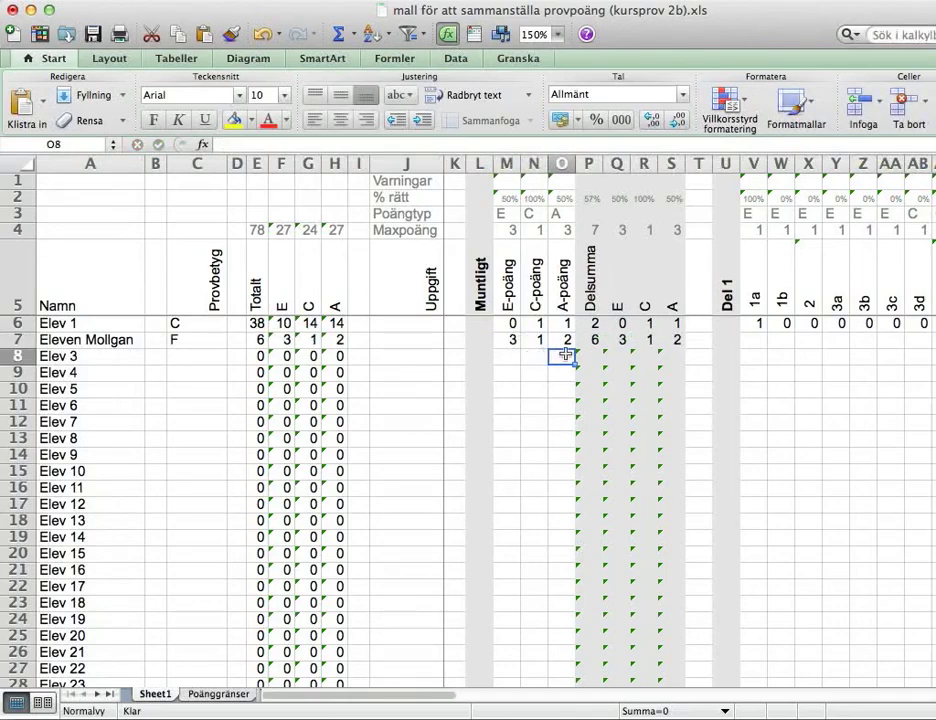
{"action": "left_click_drag", "start_coordinate": [617, 341], "coordinate": [672, 341]}
{"action": "left_click", "coordinate": [594, 343]}
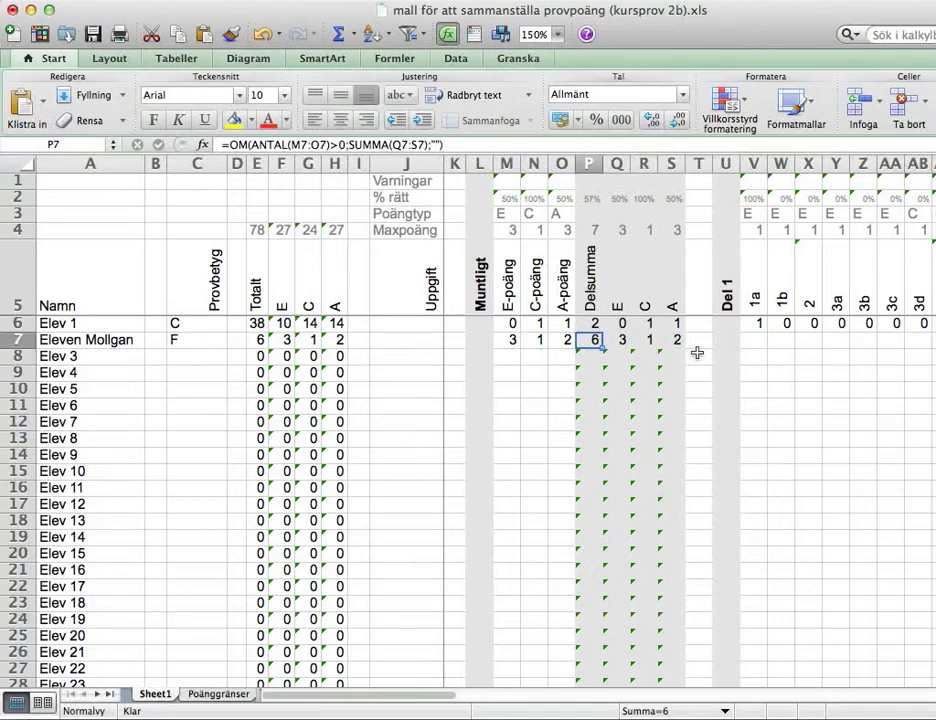
Enter 1 point on each of the second student's Del 1 tasks from 1a onward
{"action": "left_click", "coordinate": [751, 341]}
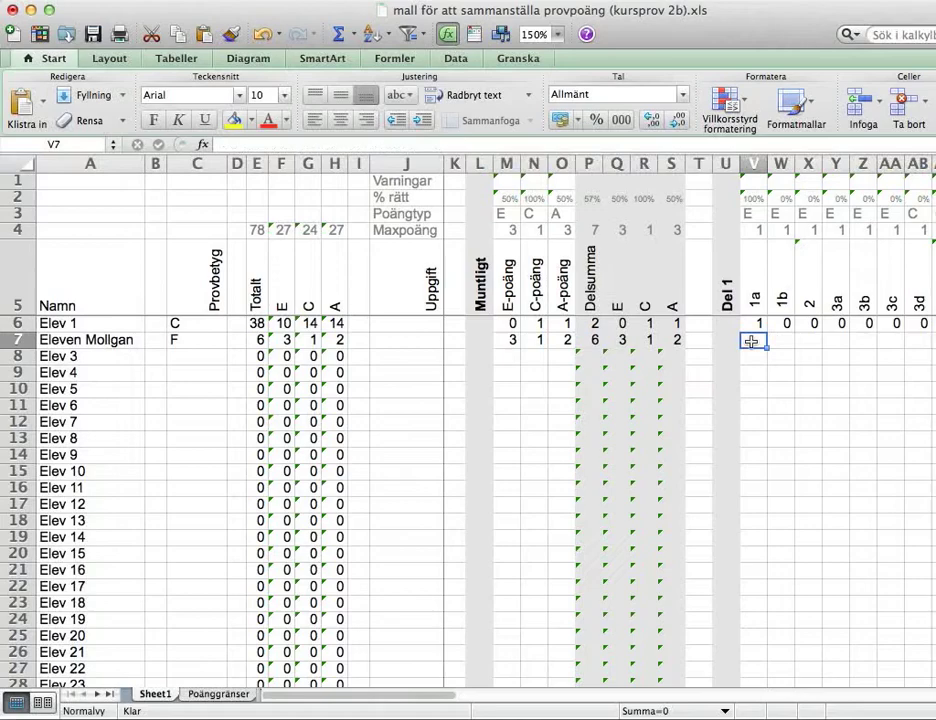
{"action": "key", "text": "Tab"}
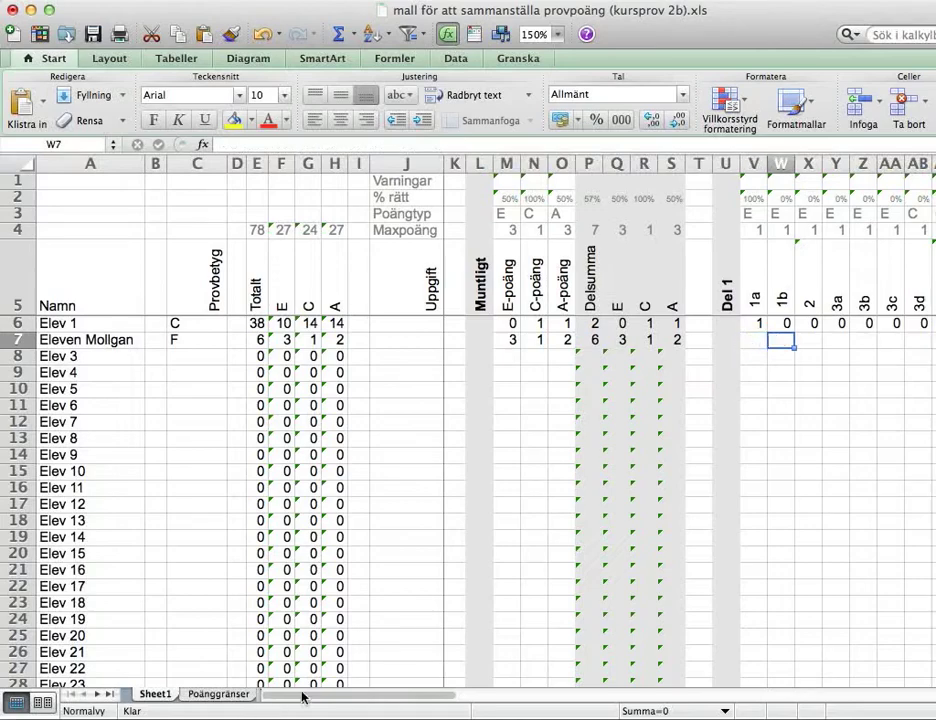
{"action": "left_click_drag", "start_coordinate": [304, 700], "coordinate": [369, 697]}
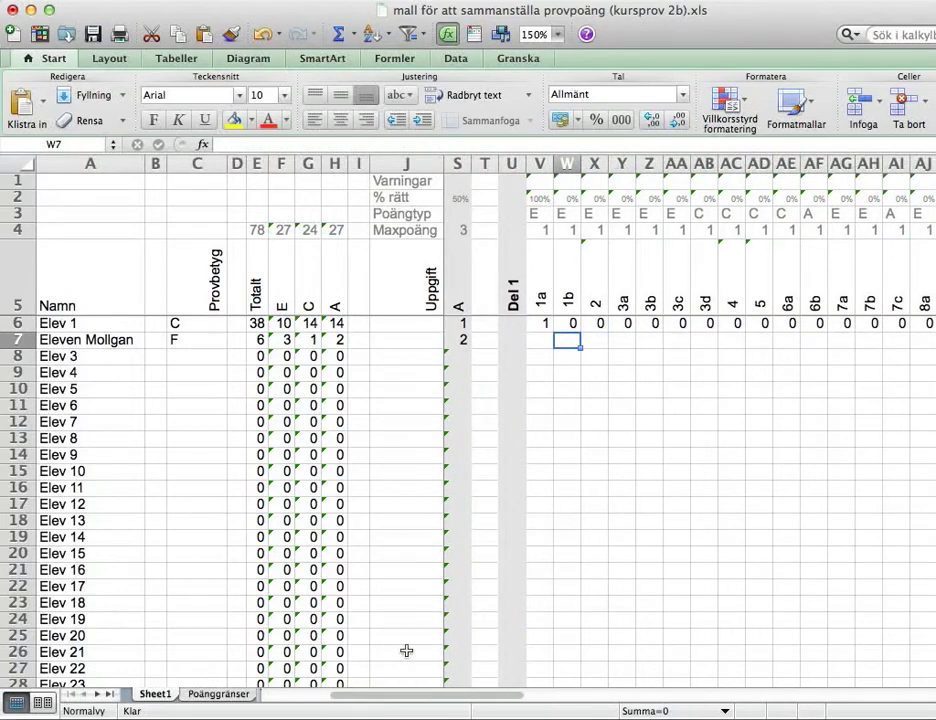
{"action": "key", "text": "shift+Tab"}
{"action": "type", "text": "1"}
{"action": "key", "text": "Tab"}
{"action": "type", "text": "1"}
{"action": "key", "text": "Tab"}
{"action": "type", "text": "1"}
{"action": "key", "text": "Tab"}
{"action": "type", "text": "11\t1\t1\t1\t1\t1\t1\t1\t1\t1"}
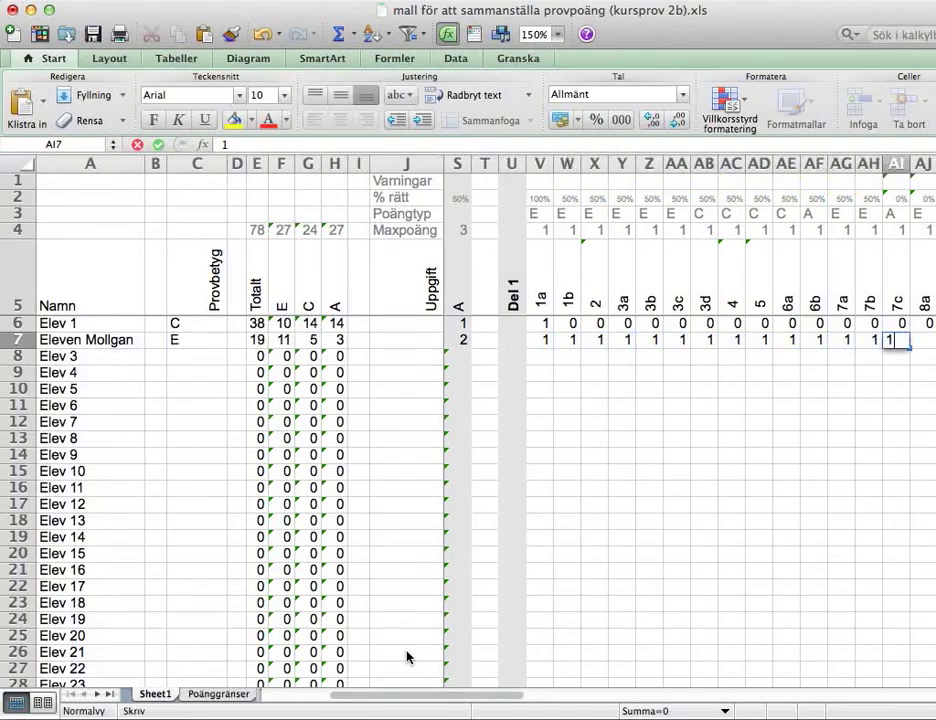
{"action": "key", "text": "Tab"}
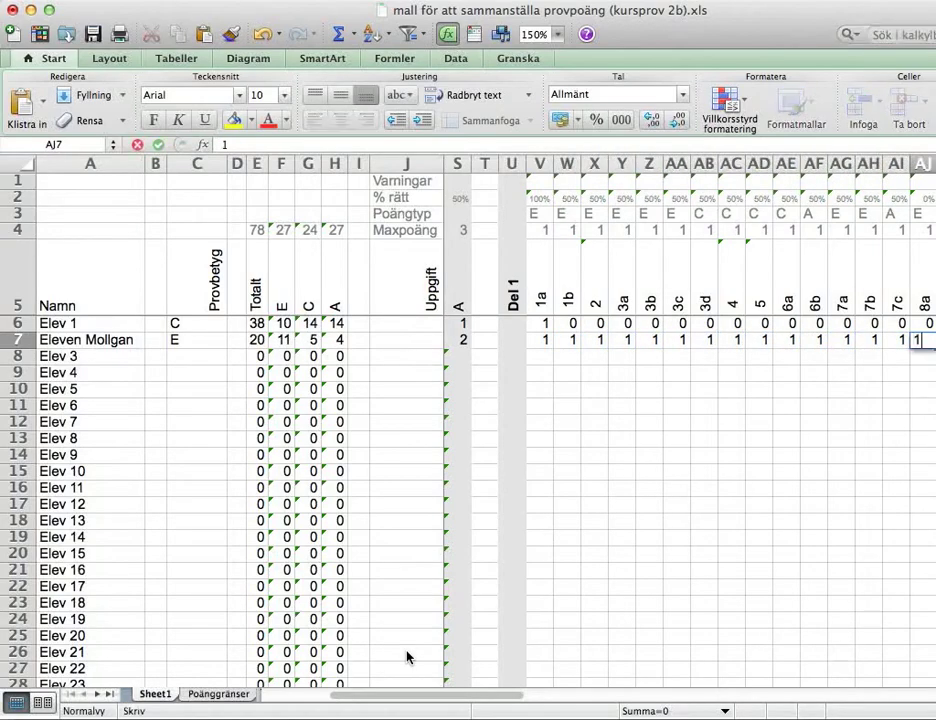
{"action": "type", "text": "1"}
{"action": "key", "text": "Tab"}
Give the last four Del 1 tasks 1 point each, then check the Del 1 subtotal formula
{"action": "key", "text": "shift+Tab"}
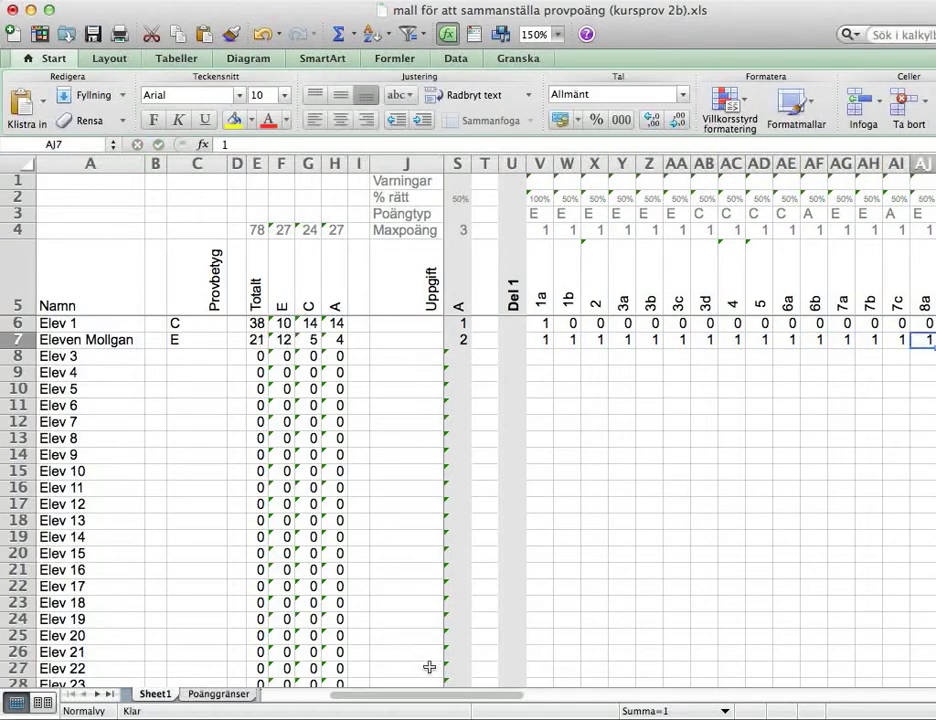
{"action": "left_click_drag", "start_coordinate": [428, 701], "coordinate": [493, 701]}
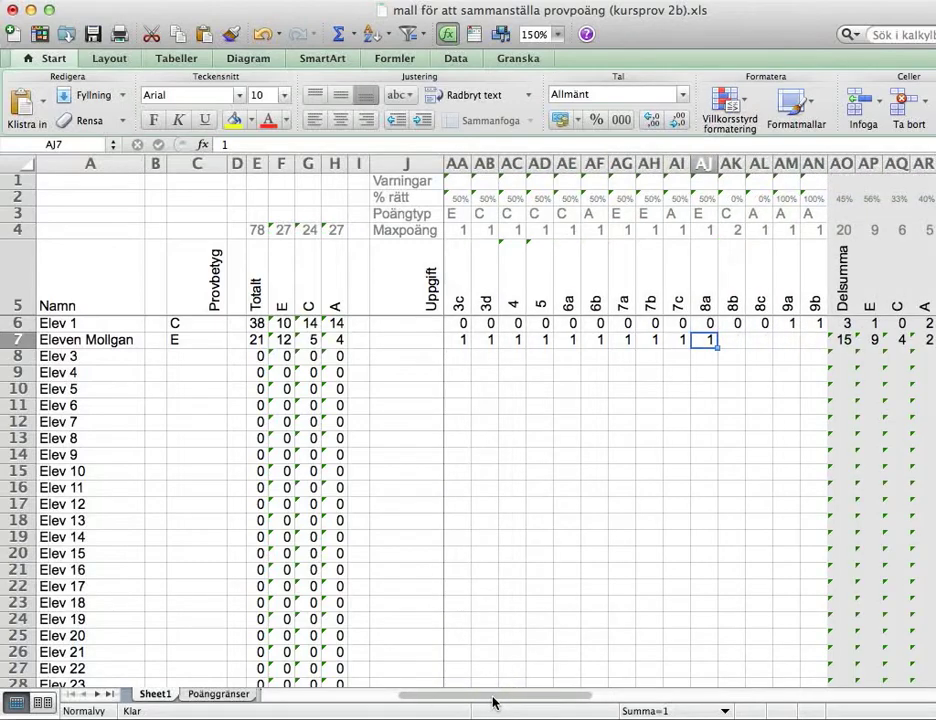
{"action": "key", "text": "Tab"}
{"action": "type", "text": "1\t1\t1\t1"}
{"action": "key", "text": "shift+Tab"}
{"action": "key", "text": "shift+Tab"}
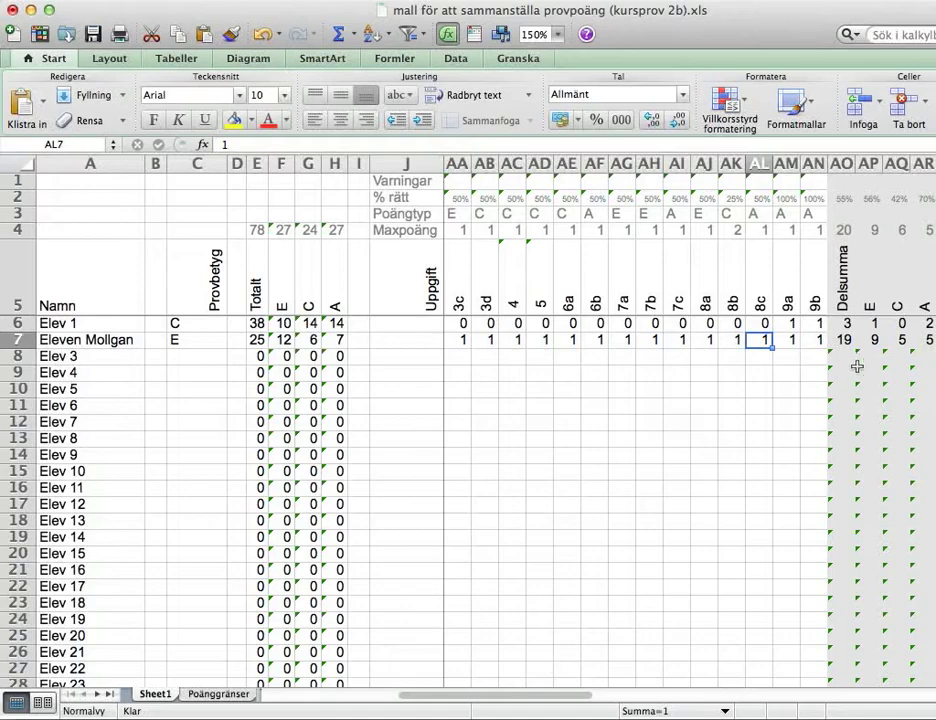
{"action": "left_click_drag", "start_coordinate": [868, 340], "coordinate": [916, 341]}
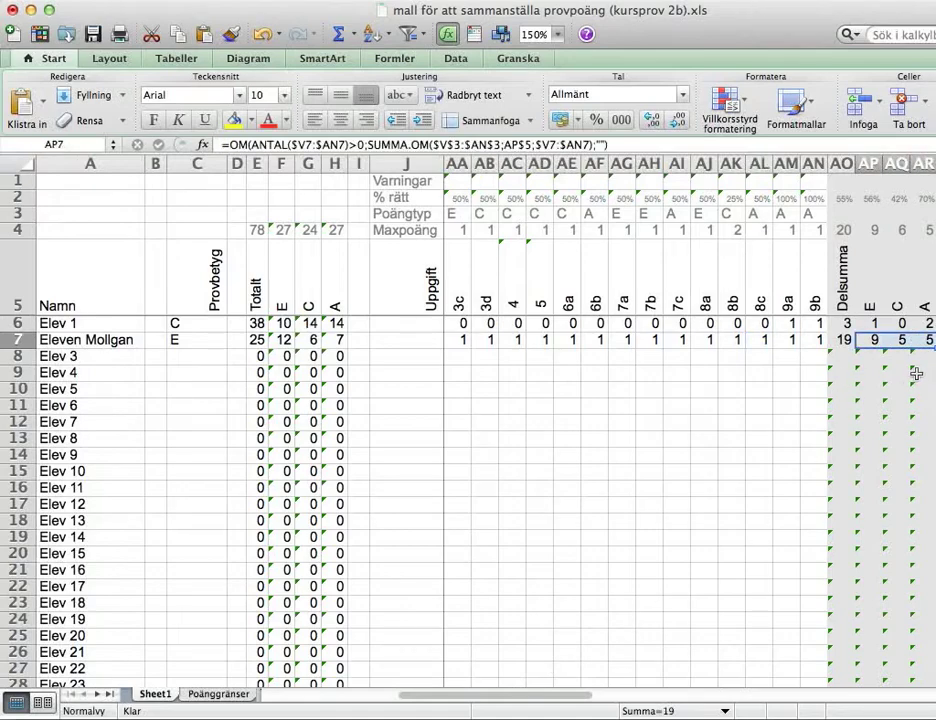
{"action": "left_click", "coordinate": [830, 340]}
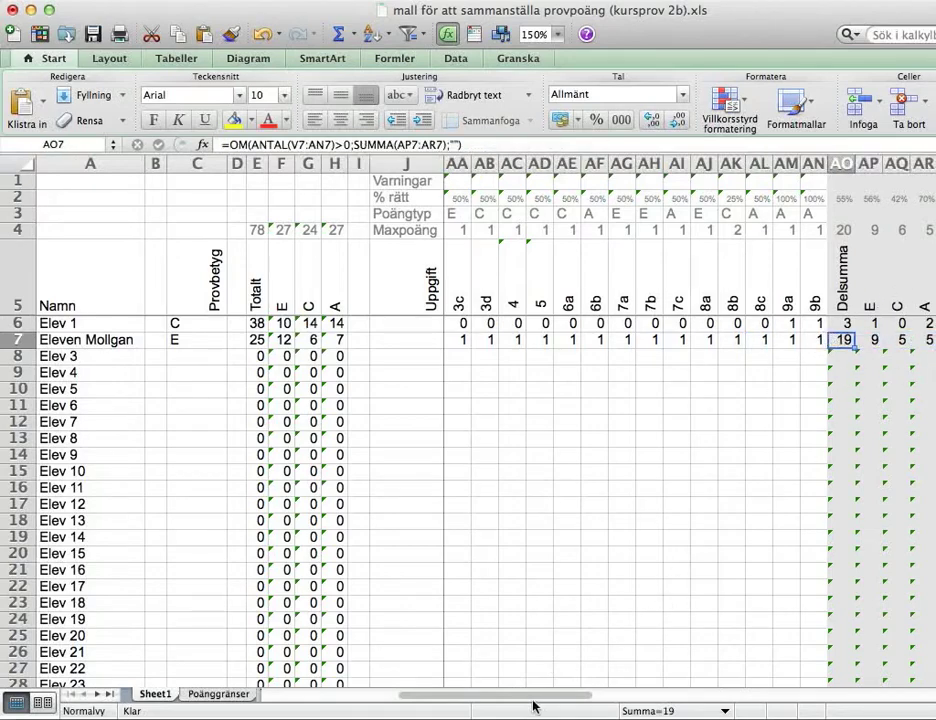
{"action": "left_click_drag", "start_coordinate": [533, 702], "coordinate": [678, 697]}
{"action": "left_click", "coordinate": [540, 341]}
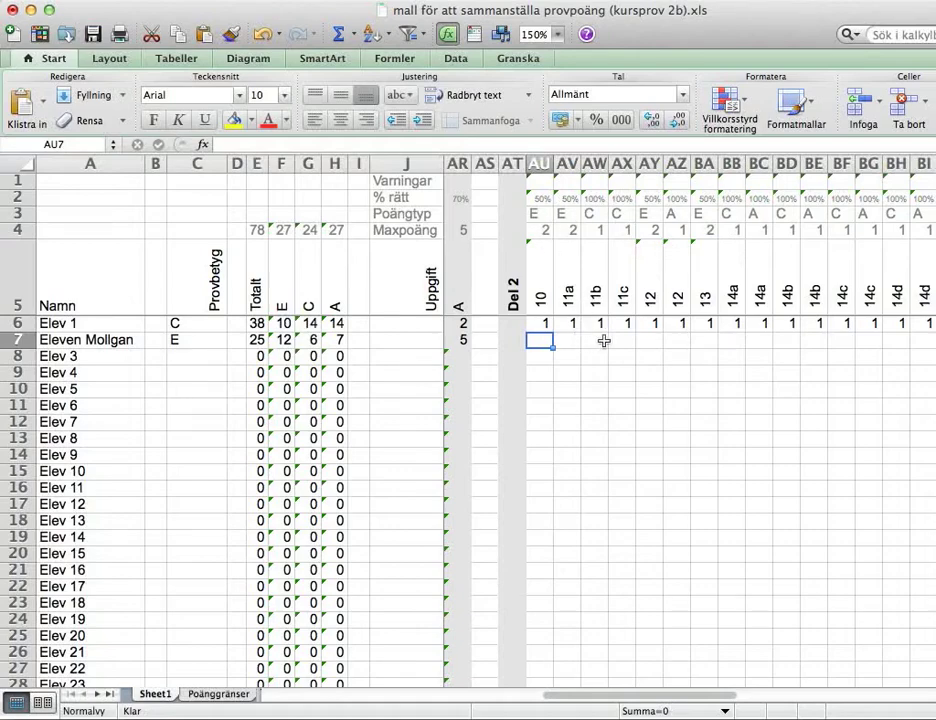
{"action": "left_click_drag", "start_coordinate": [650, 341], "coordinate": [676, 342]}
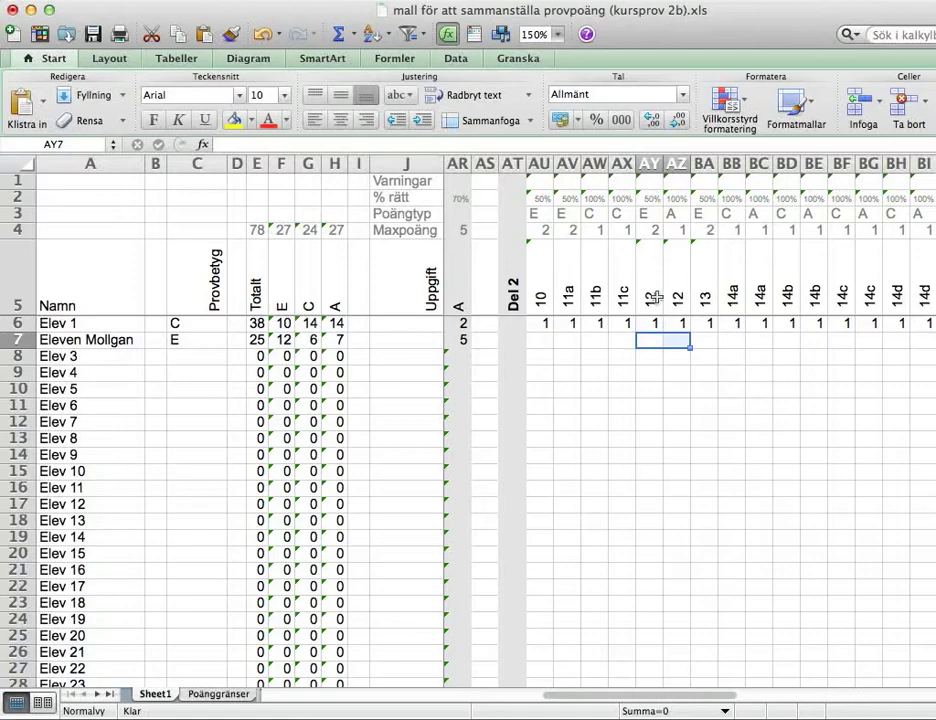
{"action": "left_click_drag", "start_coordinate": [658, 294], "coordinate": [676, 296]}
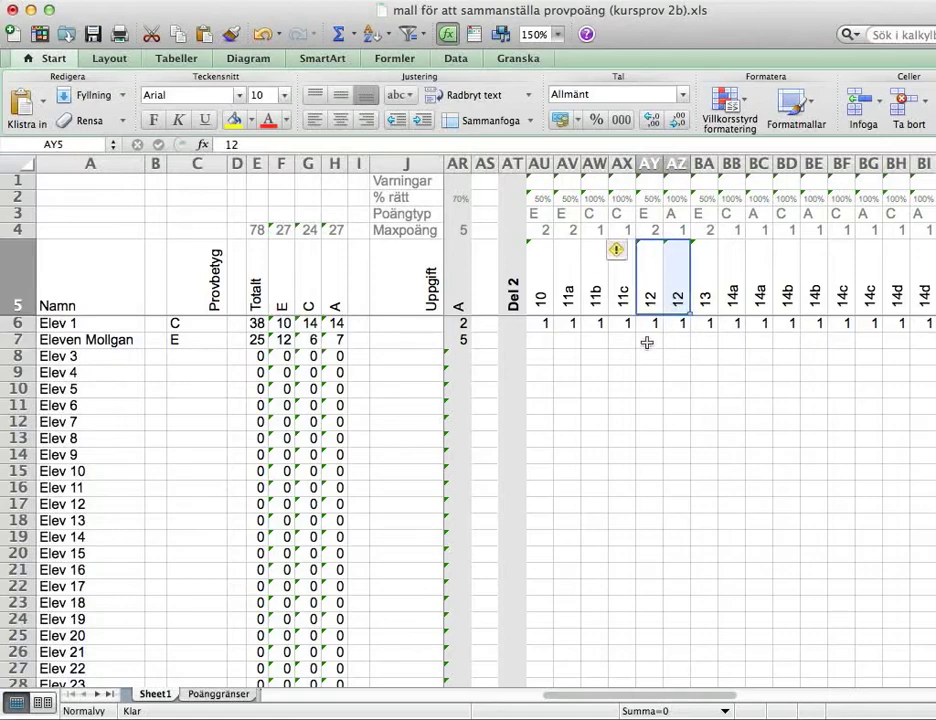
{"action": "left_click", "coordinate": [652, 215]}
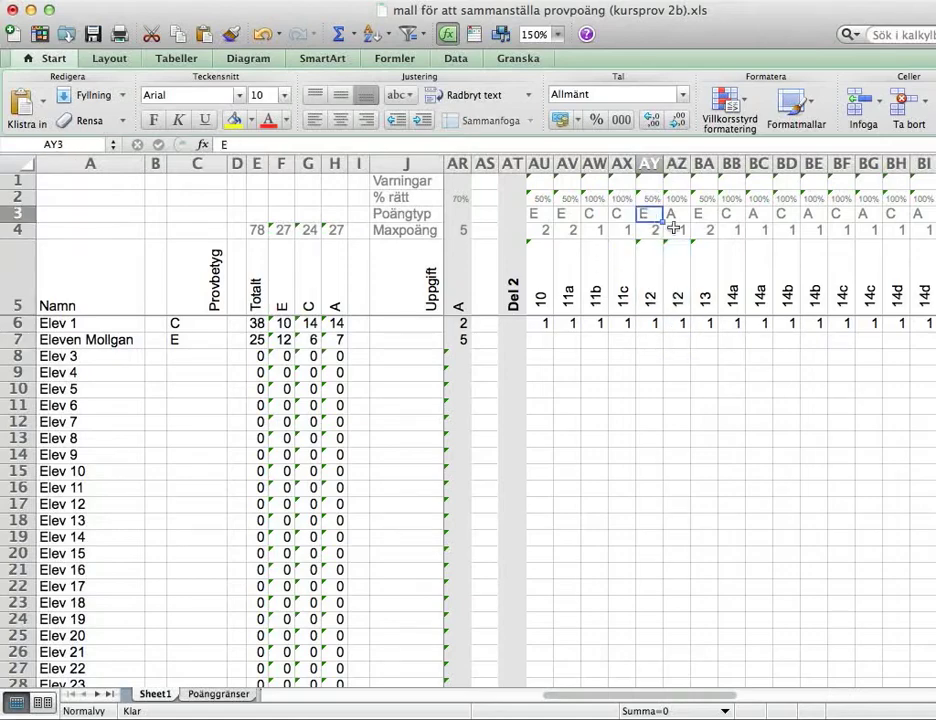
{"action": "key", "text": "Tab"}
{"action": "key", "text": "Return"}
{"action": "key", "text": "Return"}
{"action": "key", "text": "Return"}
{"action": "key", "text": "Return"}
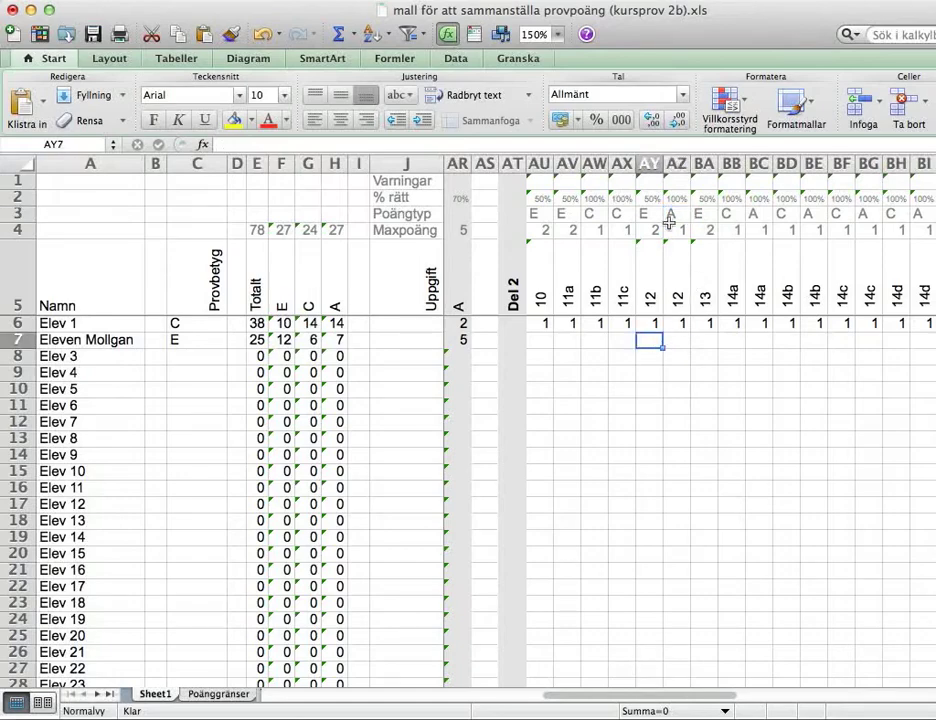
{"action": "left_click_drag", "start_coordinate": [655, 213], "coordinate": [671, 238]}
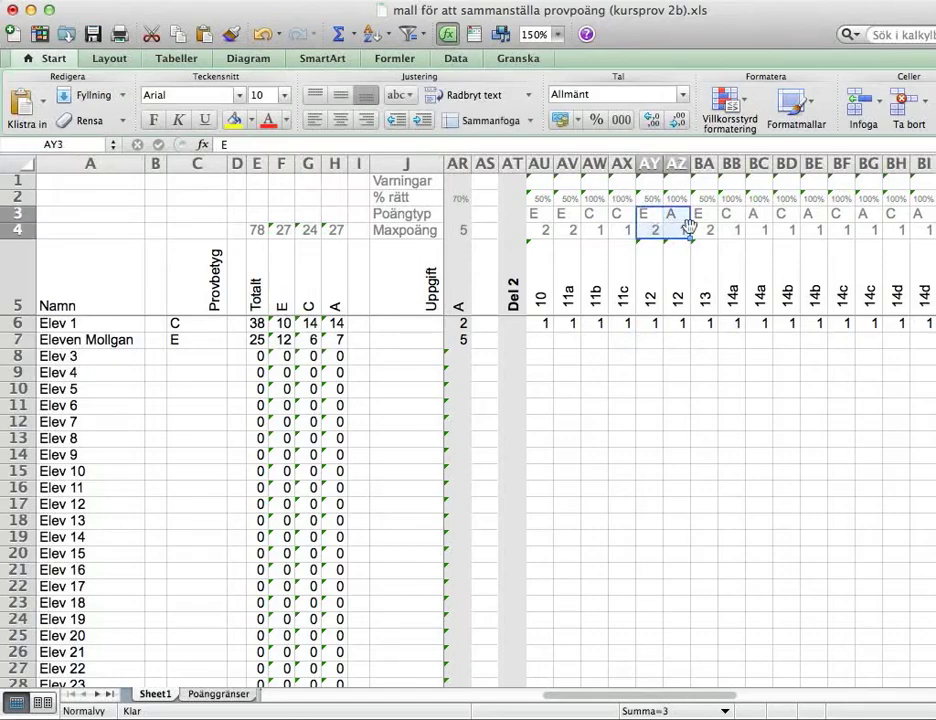
{"action": "left_click", "coordinate": [650, 341]}
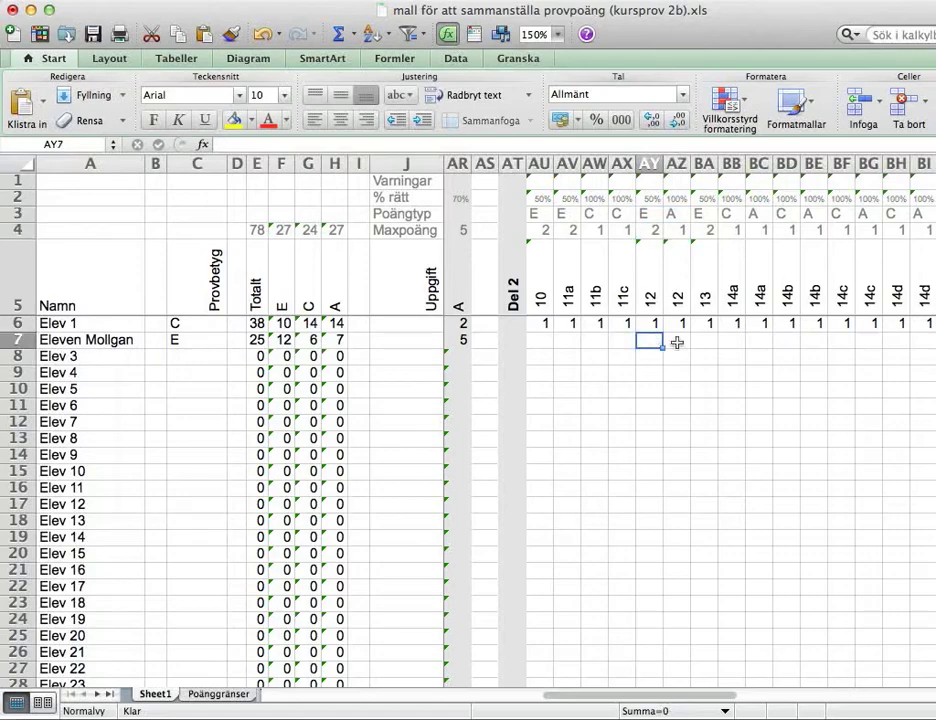
Score the two task 12 parts 2 and 1 for the second student
{"action": "type", "text": "2"}
{"action": "key", "text": "Tab"}
{"action": "type", "text": "1"}
{"action": "key", "text": "shift+Tab"}
Try 2 on the second task 12 part, see the warning, and restore it to 1
{"action": "left_click", "coordinate": [678, 341]}
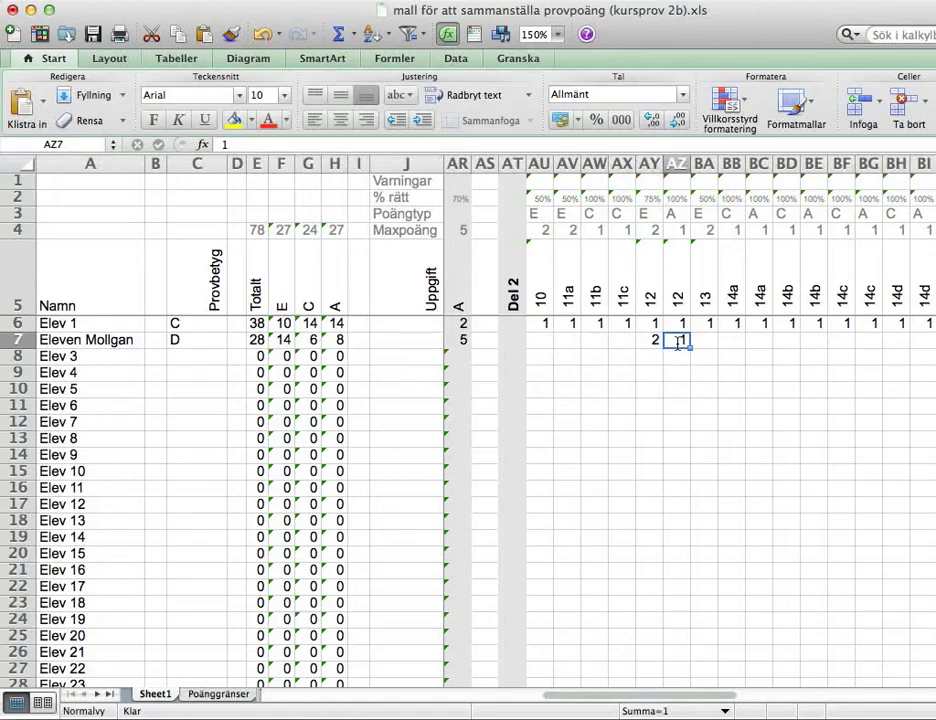
{"action": "type", "text": "2"}
{"action": "key", "text": "shift+Tab"}
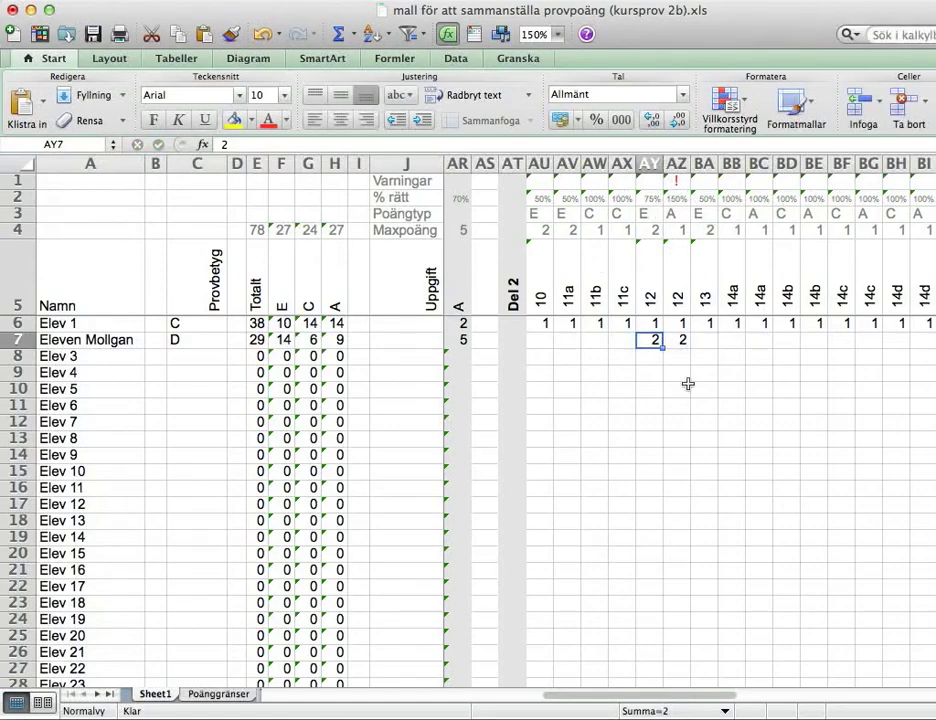
{"action": "key", "text": "Tab"}
{"action": "type", "text": "1"}
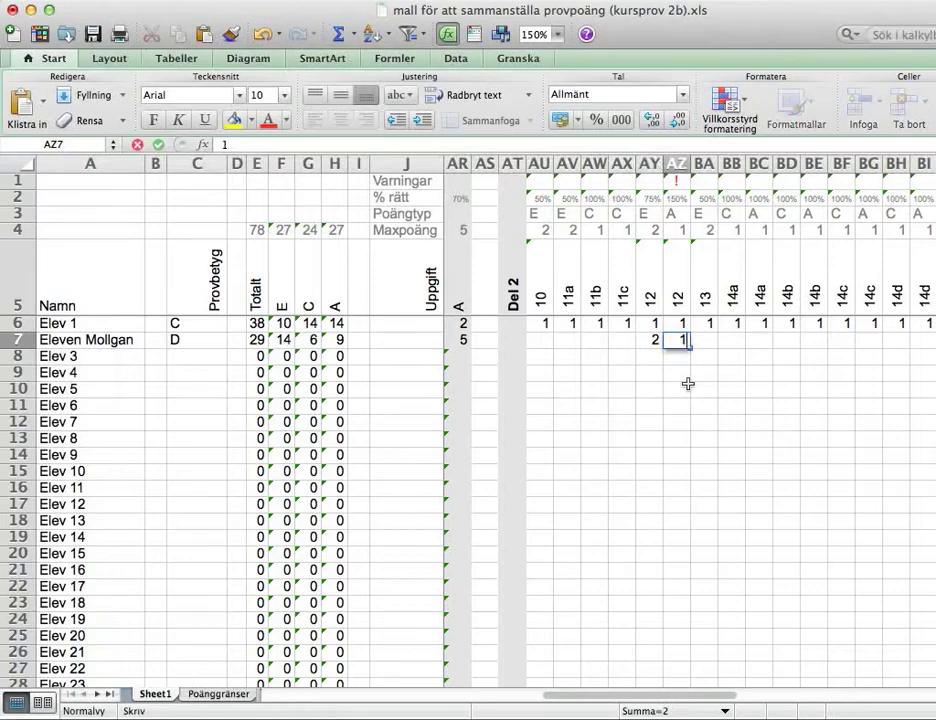
{"action": "key", "text": "shift+Tab"}
{"action": "key", "text": "Return"}
{"action": "key", "text": "Up"}
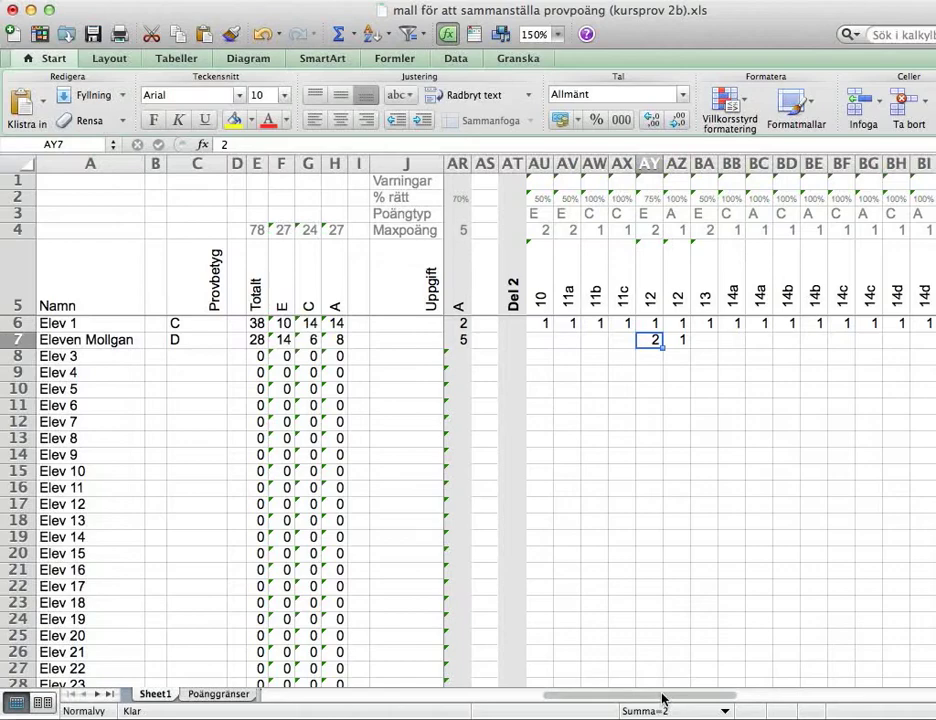
{"action": "left_click_drag", "start_coordinate": [661, 698], "coordinate": [875, 698]}
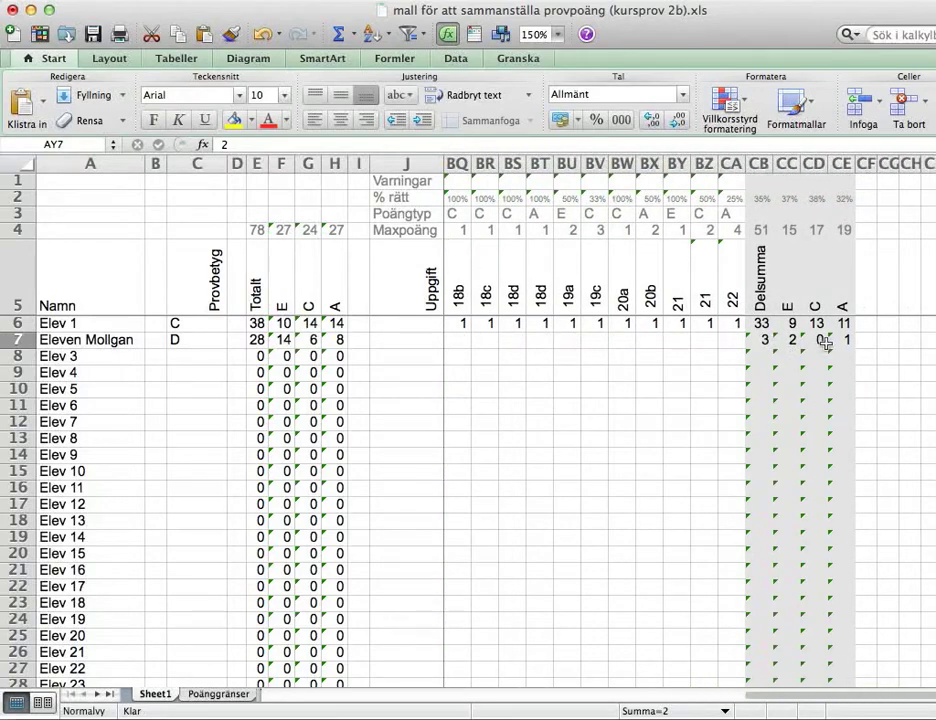
{"action": "left_click_drag", "start_coordinate": [860, 705], "coordinate": [340, 716]}
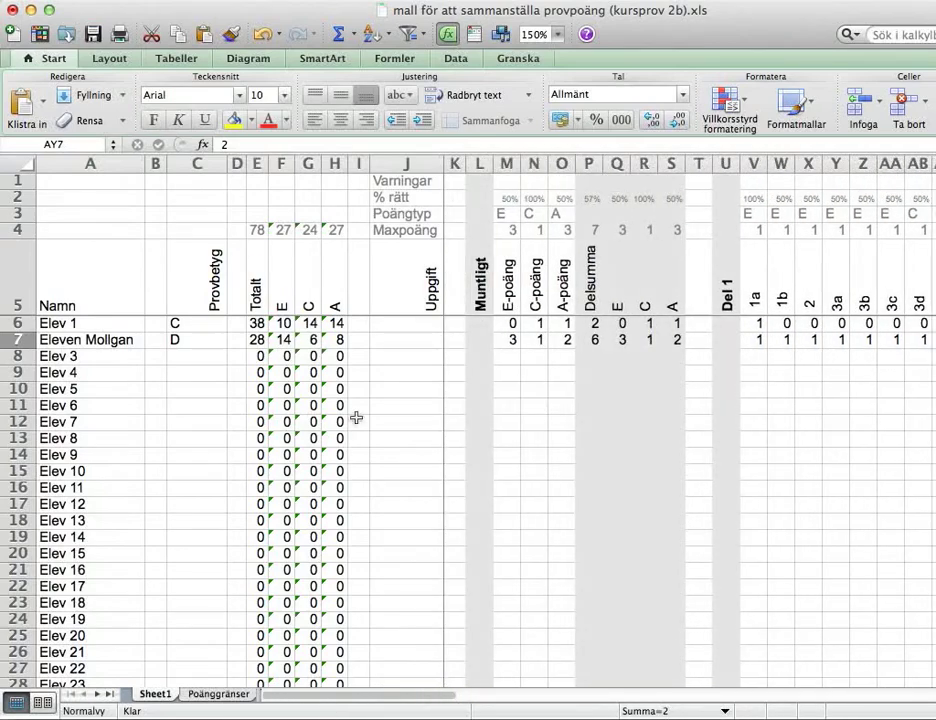
{"action": "left_click_drag", "start_coordinate": [256, 328], "coordinate": [338, 340]}
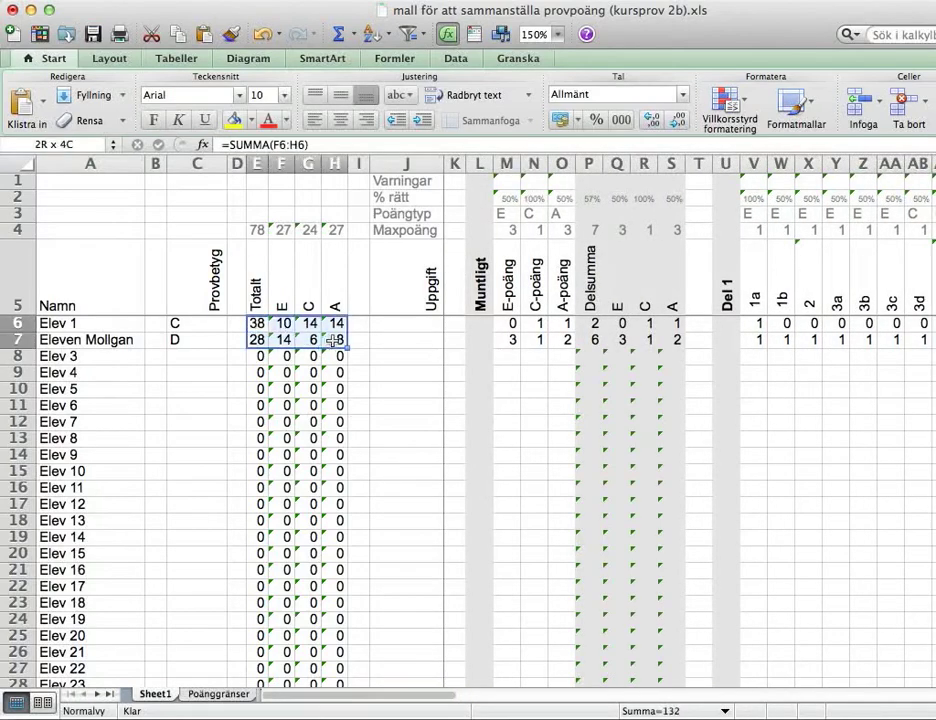
{"action": "left_click", "coordinate": [257, 340]}
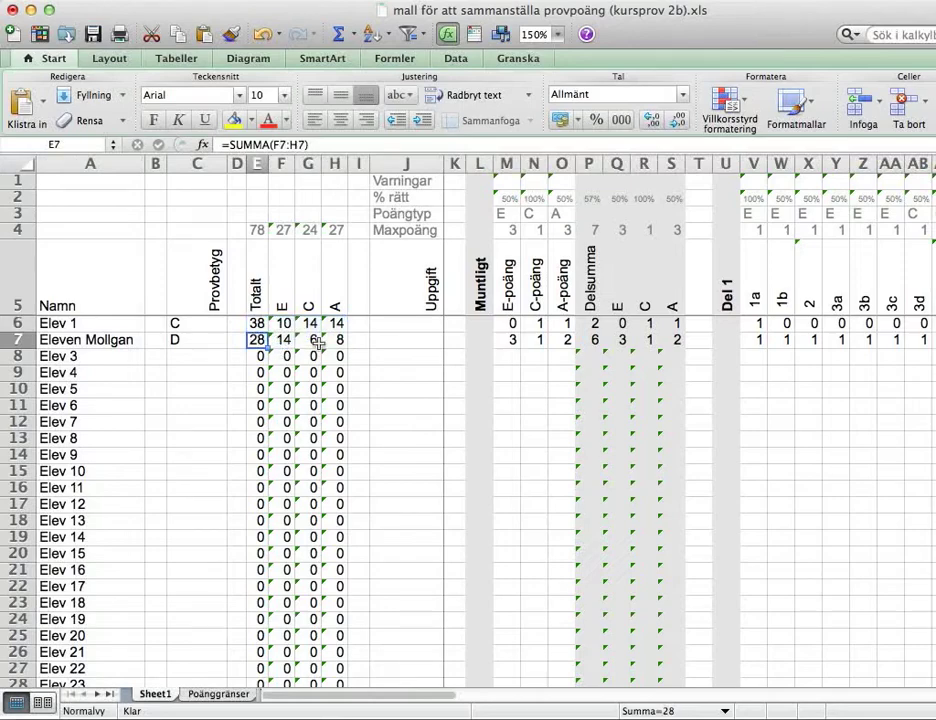
{"action": "left_click", "coordinate": [283, 340]}
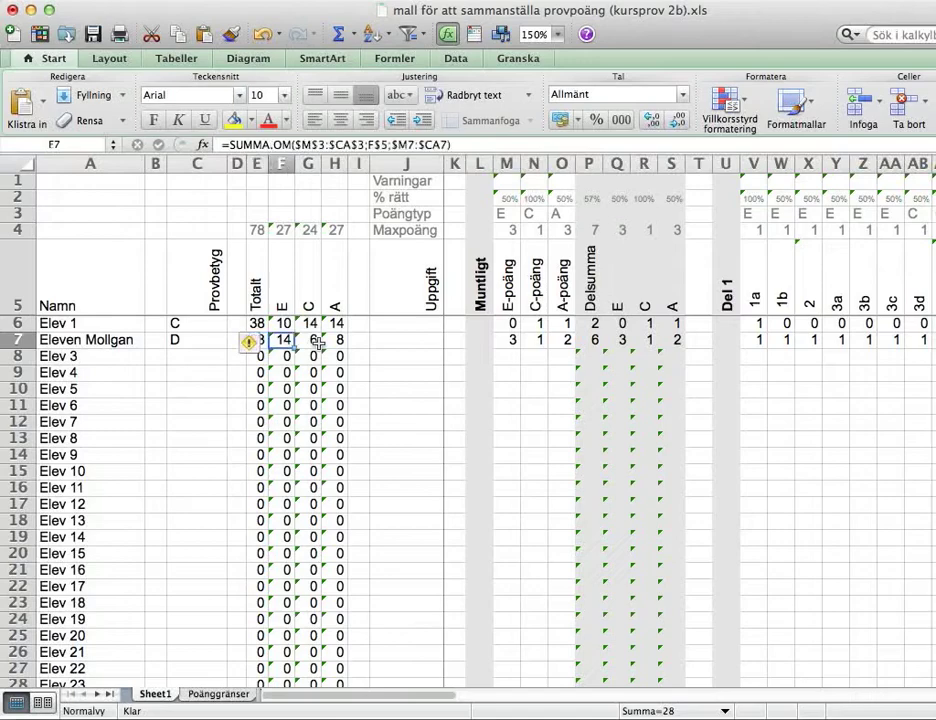
{"action": "left_click_drag", "start_coordinate": [338, 340], "coordinate": [280, 340]}
{"action": "mouse_move", "coordinate": [256, 343]}
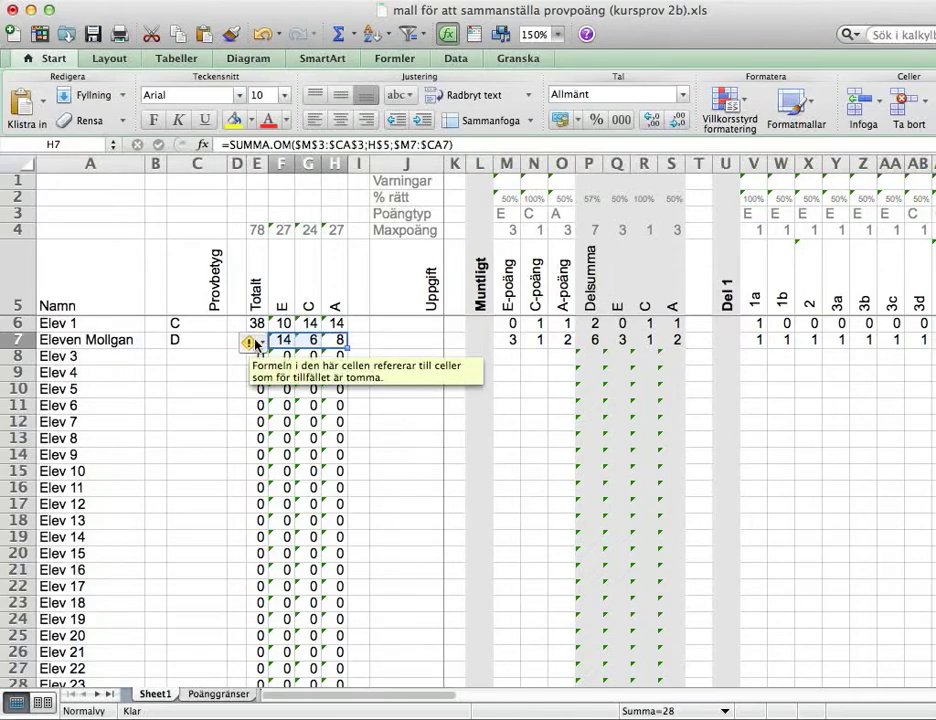
{"action": "left_click", "coordinate": [184, 357]}
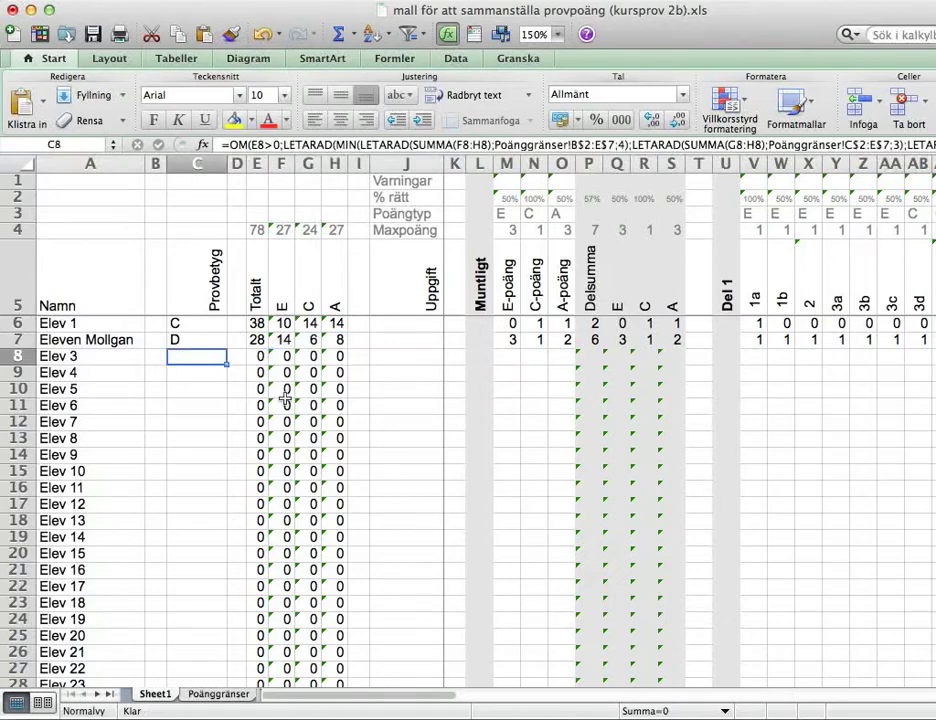
{"action": "left_click", "coordinate": [203, 341]}
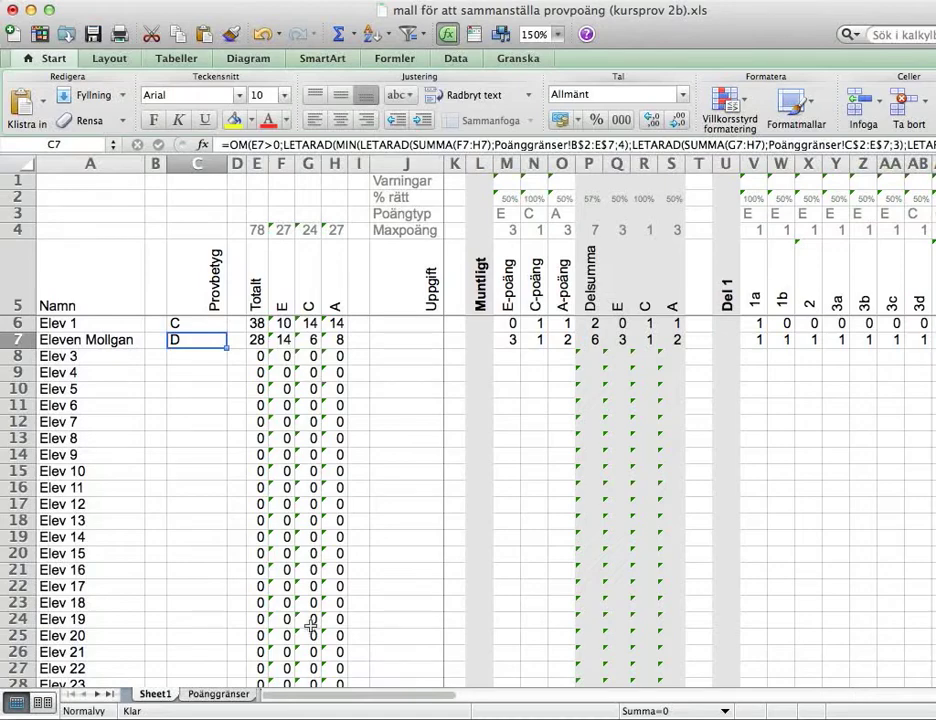
{"action": "left_click", "coordinate": [219, 694]}
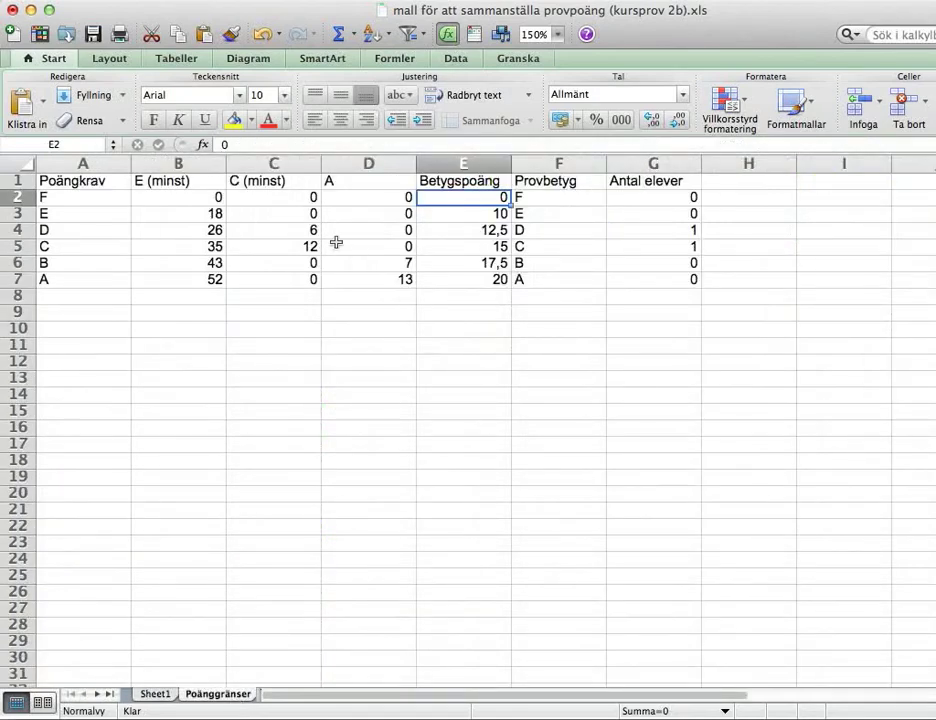
{"action": "left_click_drag", "start_coordinate": [161, 199], "coordinate": [333, 196]}
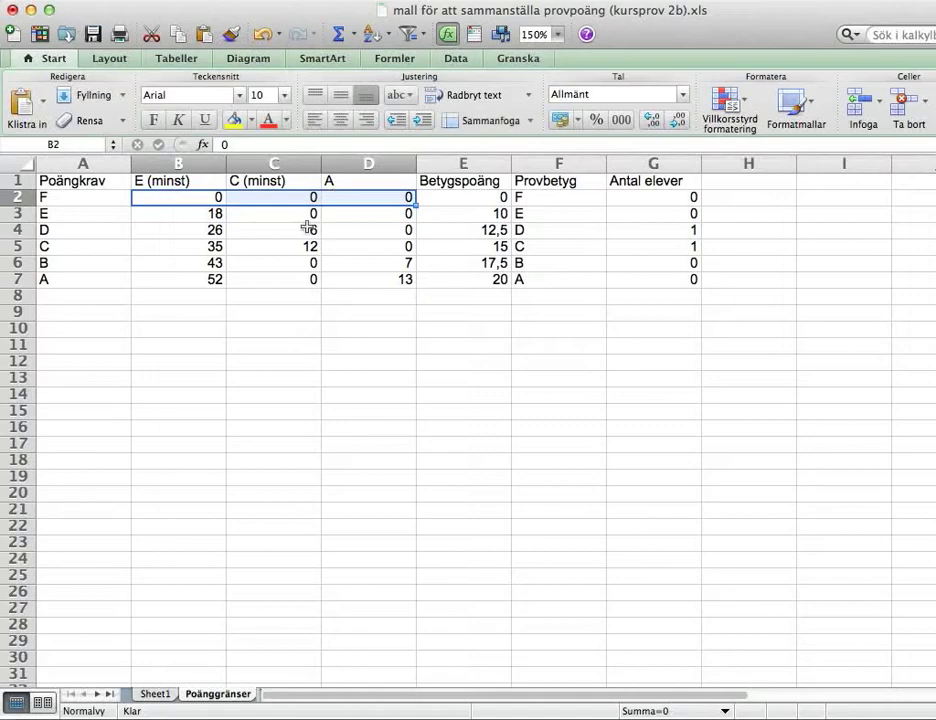
{"action": "left_click", "coordinate": [180, 213]}
{"action": "left_click_drag", "start_coordinate": [180, 213], "coordinate": [340, 236]}
{"action": "left_click", "coordinate": [193, 218]}
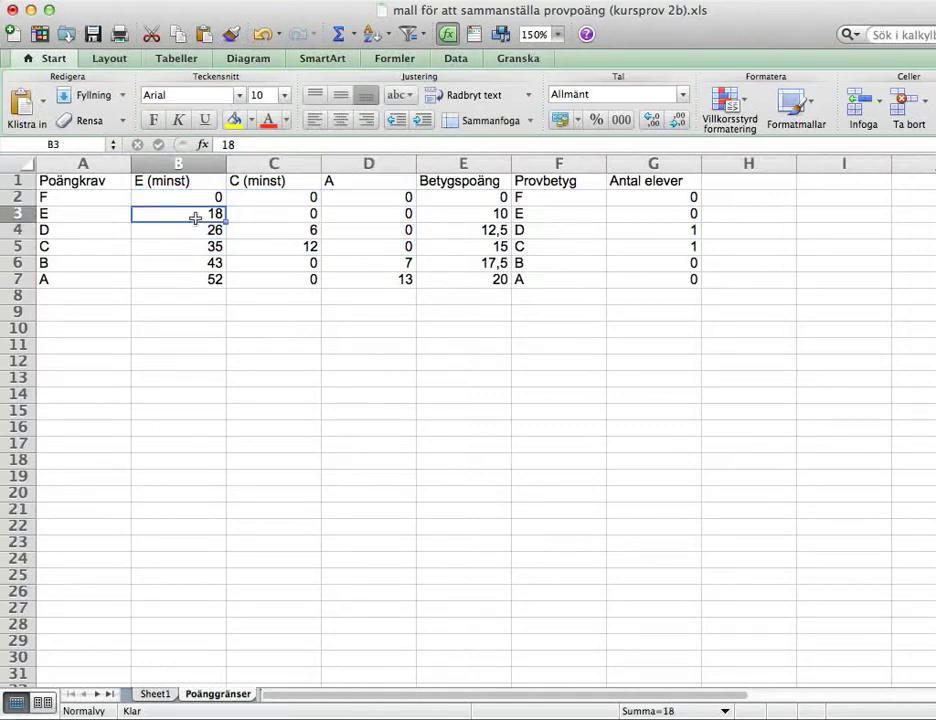
{"action": "left_click_drag", "start_coordinate": [273, 217], "coordinate": [336, 214]}
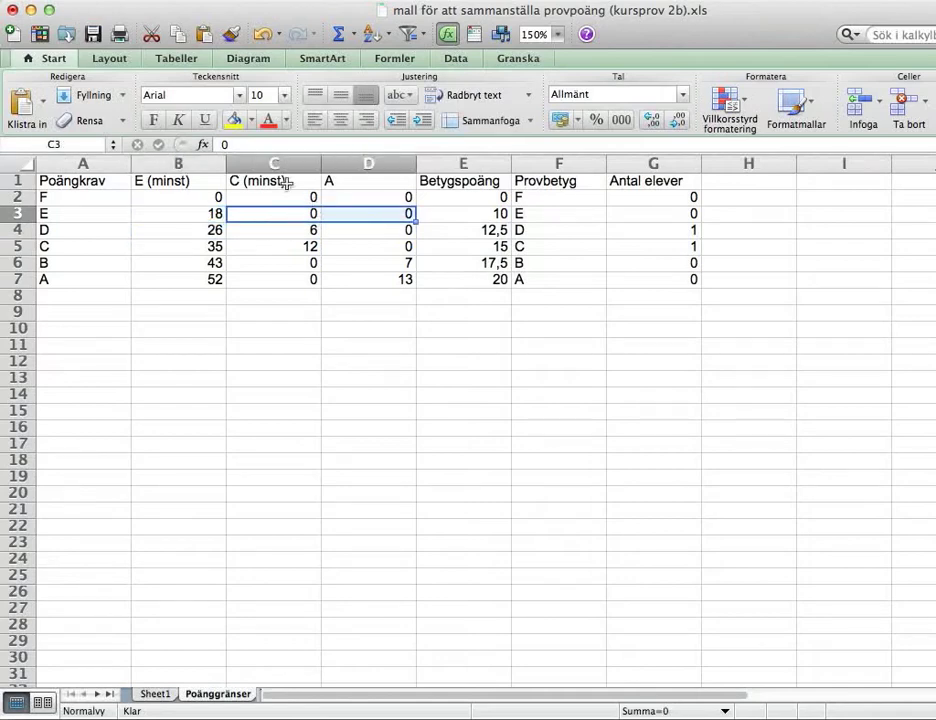
{"action": "left_click", "coordinate": [192, 231]}
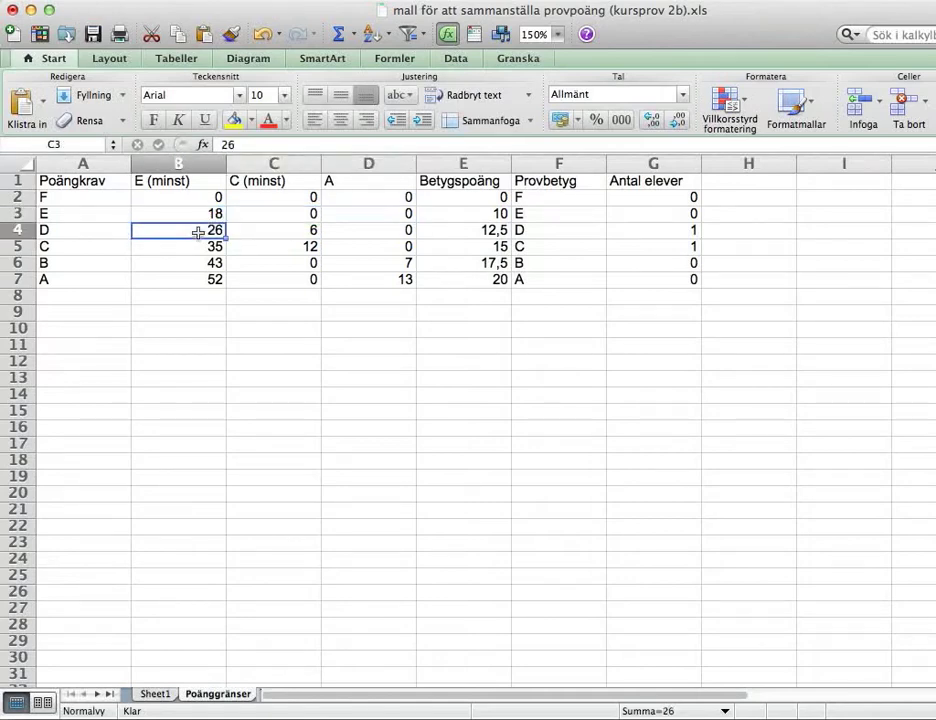
{"action": "left_click", "coordinate": [195, 250]}
{"action": "left_click", "coordinate": [192, 265]}
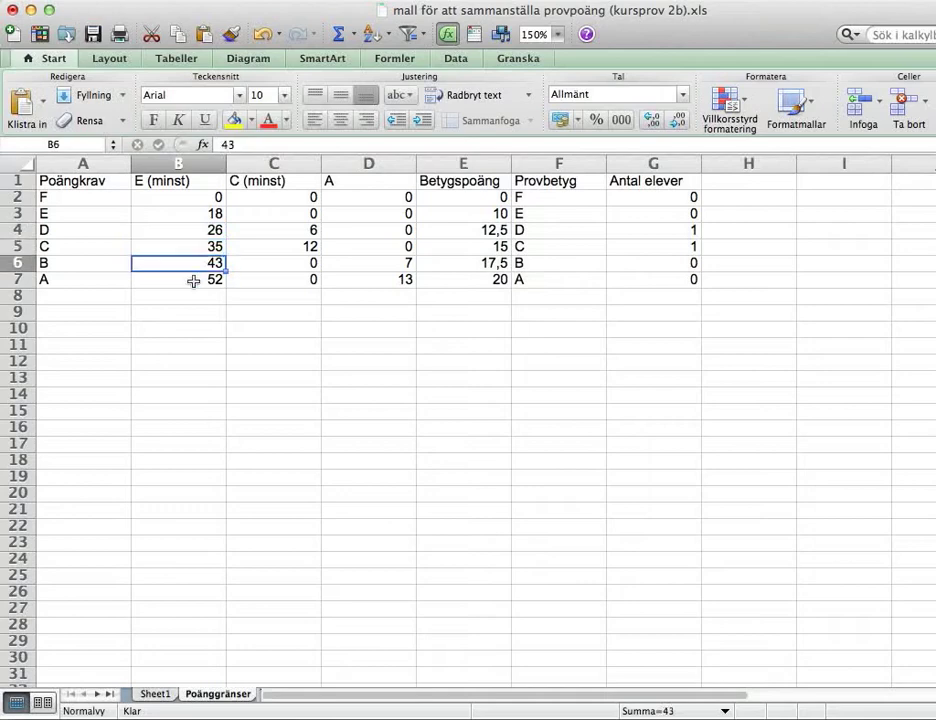
{"action": "left_click", "coordinate": [195, 281]}
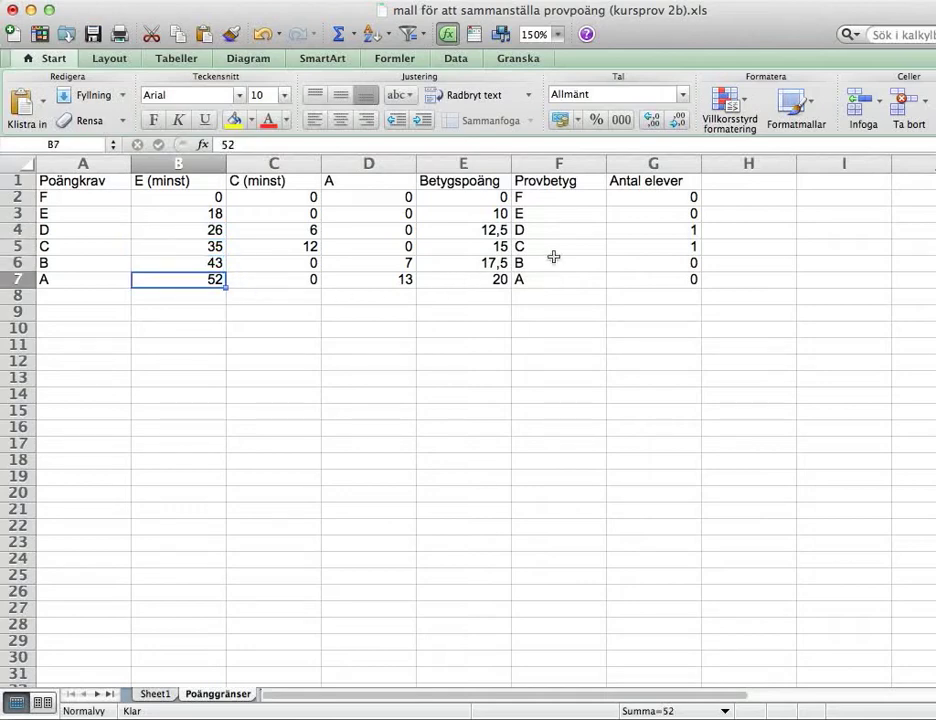
{"action": "left_click_drag", "start_coordinate": [475, 183], "coordinate": [468, 280]}
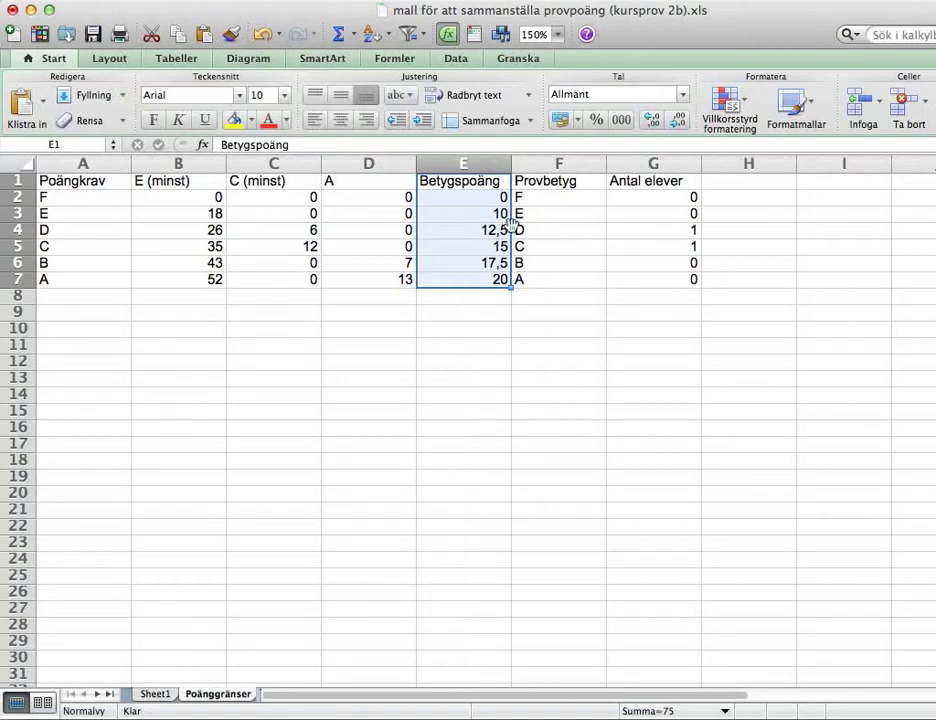
{"action": "left_click", "coordinate": [560, 213]}
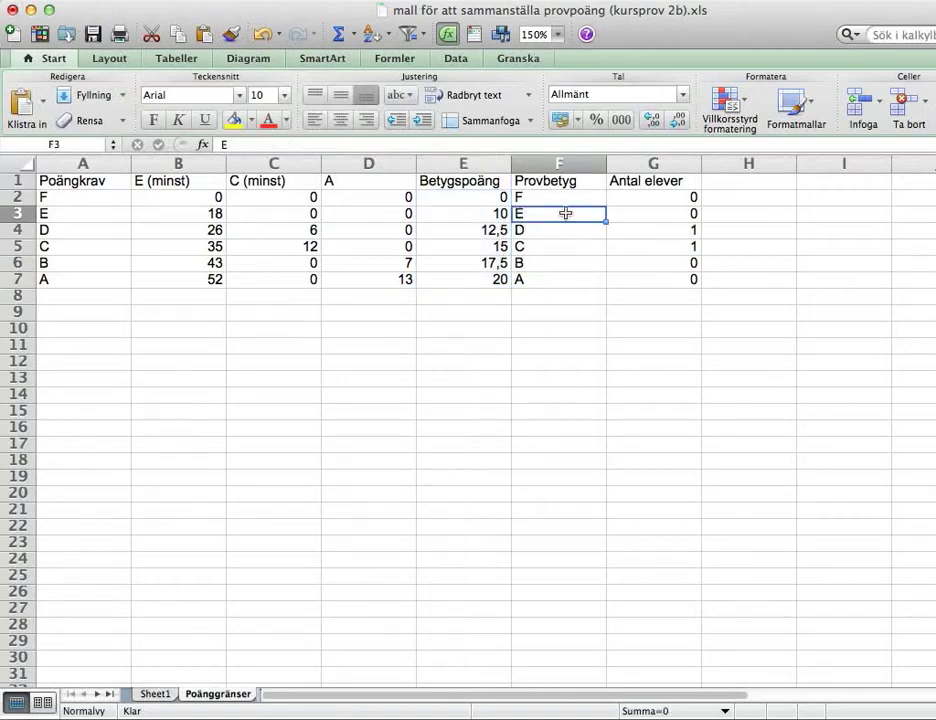
{"action": "left_click_drag", "start_coordinate": [566, 184], "coordinate": [651, 278]}
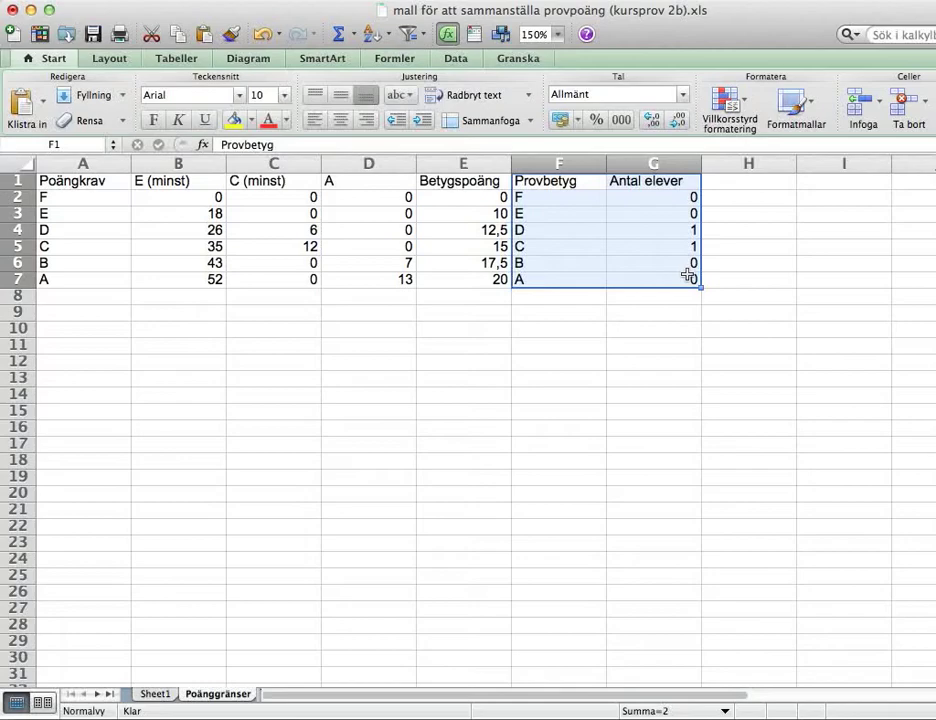
{"action": "left_click", "coordinate": [154, 694]}
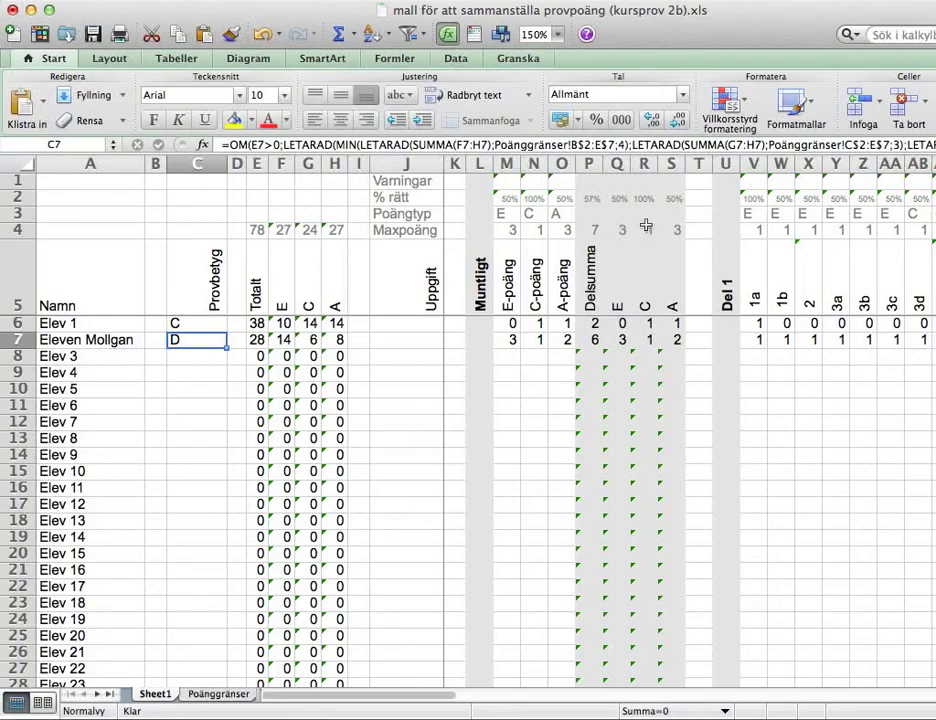
{"action": "left_click", "coordinate": [507, 198]}
{"action": "key", "text": "Right"}
{"action": "key", "text": "Right"}
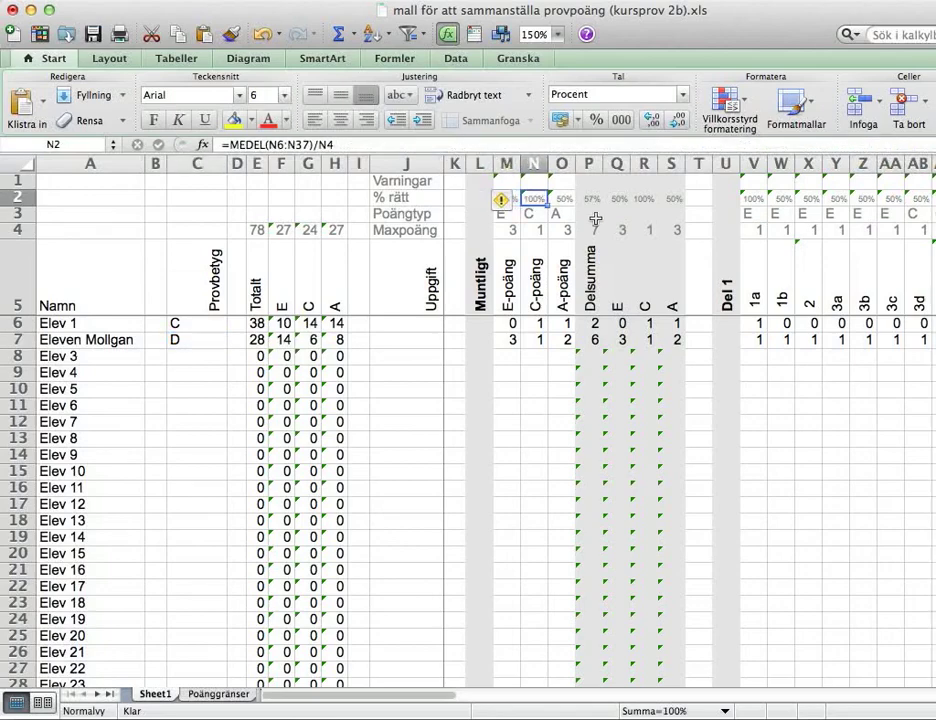
{"action": "key", "text": "Down"}
{"action": "key", "text": "Down"}
{"action": "key", "text": "Down"}
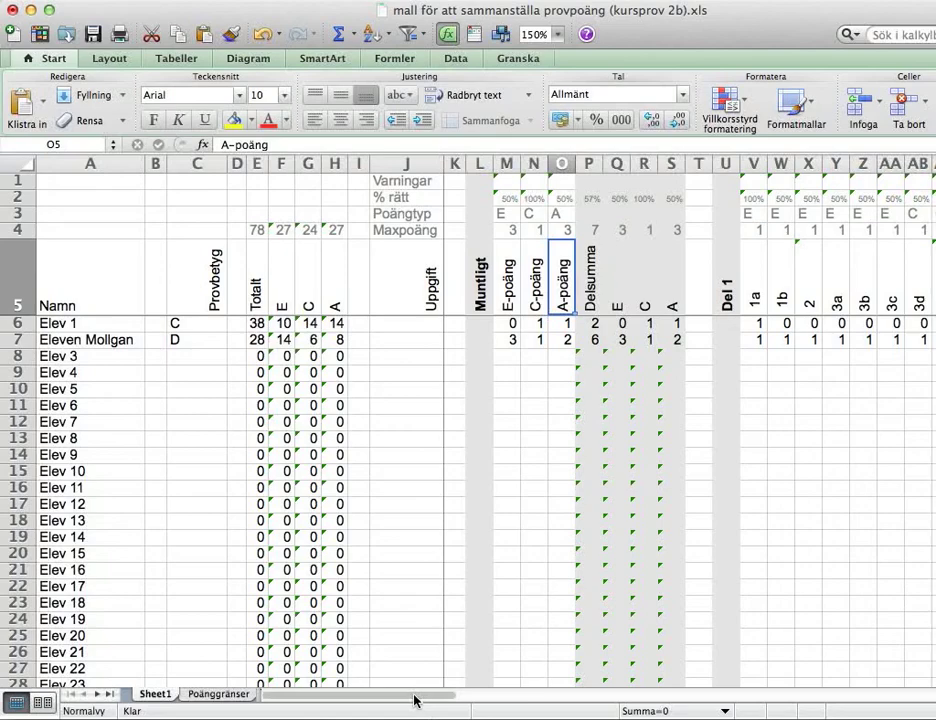
{"action": "left_click_drag", "start_coordinate": [415, 700], "coordinate": [492, 701]}
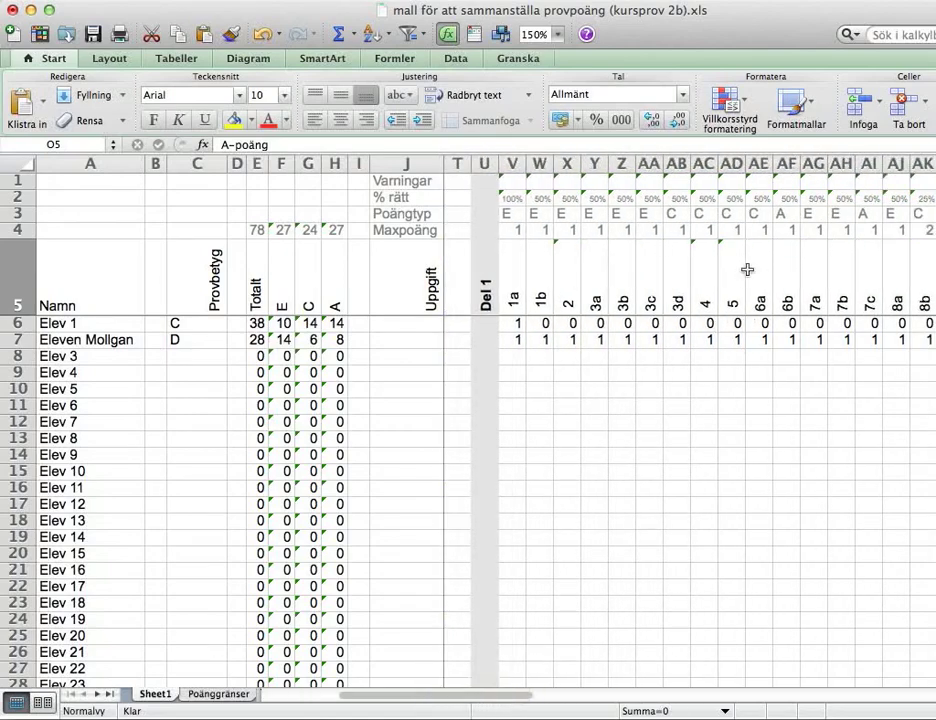
{"action": "left_click_drag", "start_coordinate": [524, 698], "coordinate": [553, 698]}
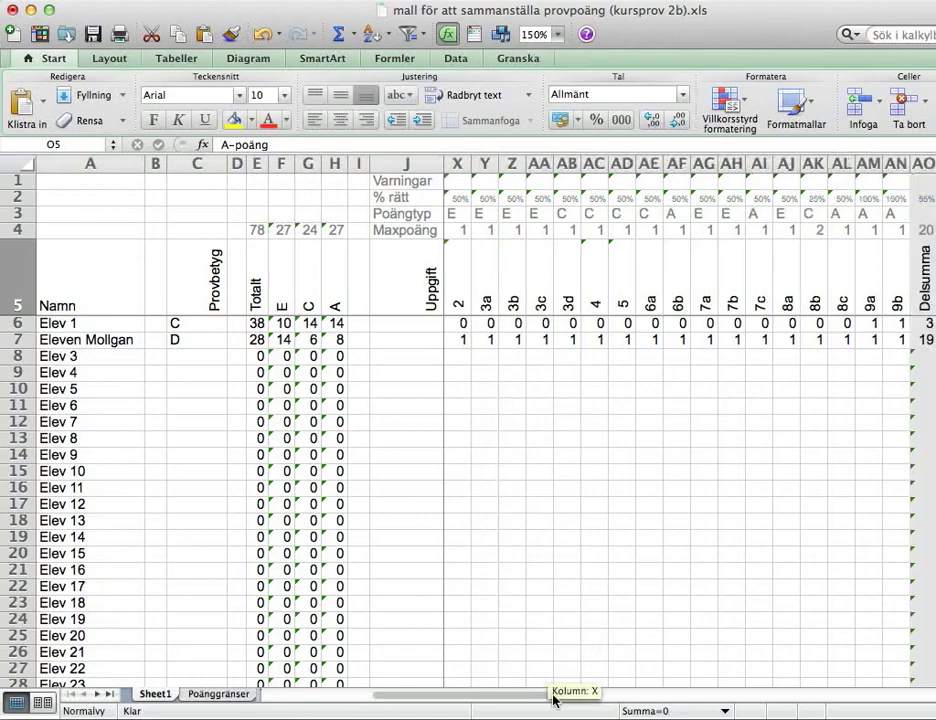
{"action": "left_click", "coordinate": [814, 198]}
{"action": "key", "text": "Right"}
{"action": "key", "text": "Right"}
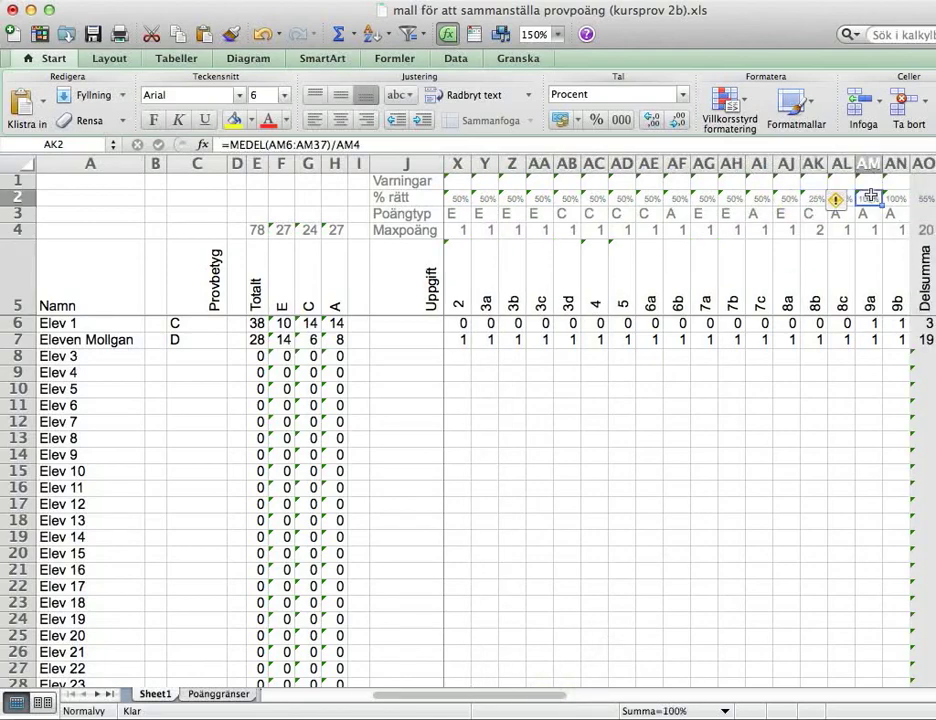
{"action": "left_click", "coordinate": [868, 358]}
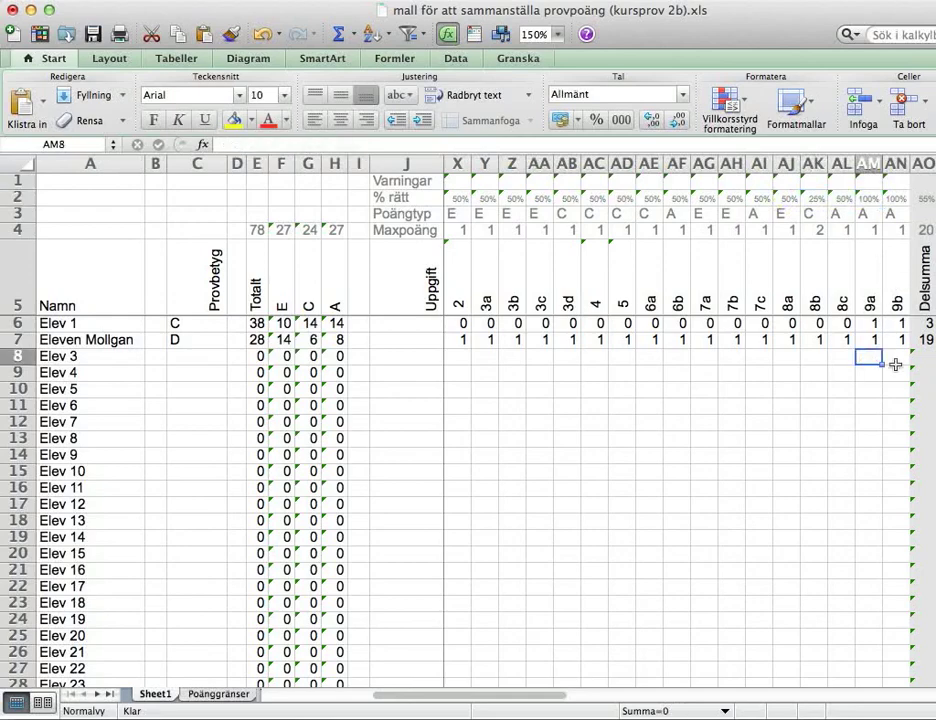
{"action": "key", "text": "ctrl+Left"}
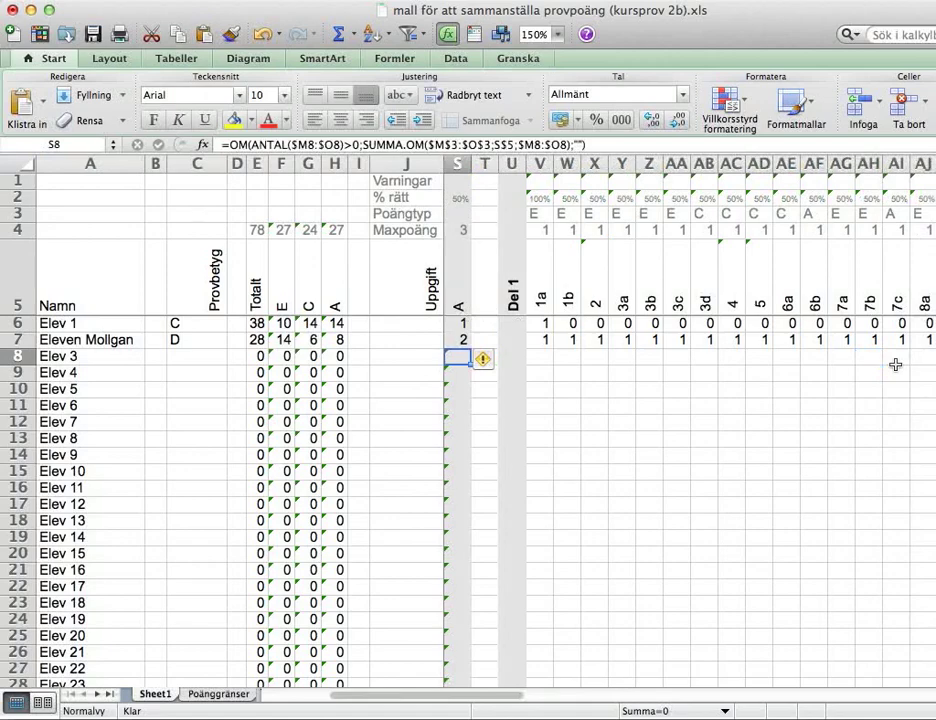
{"action": "key", "text": "Left"}
{"action": "key", "text": "Left"}
{"action": "key", "text": "Left"}
{"action": "key", "text": "Left"}
{"action": "key", "text": "Left"}
{"action": "key", "text": "Left"}
{"action": "key", "text": "Left"}
{"action": "key", "text": "Left"}
{"action": "key", "text": "Left"}
{"action": "key", "text": "Left"}
{"action": "key", "text": "Left"}
{"action": "key", "text": "Left"}
{"action": "key", "text": "Left"}
{"action": "key", "text": "Left"}
{"action": "key", "text": "Left"}
{"action": "key", "text": "Left"}
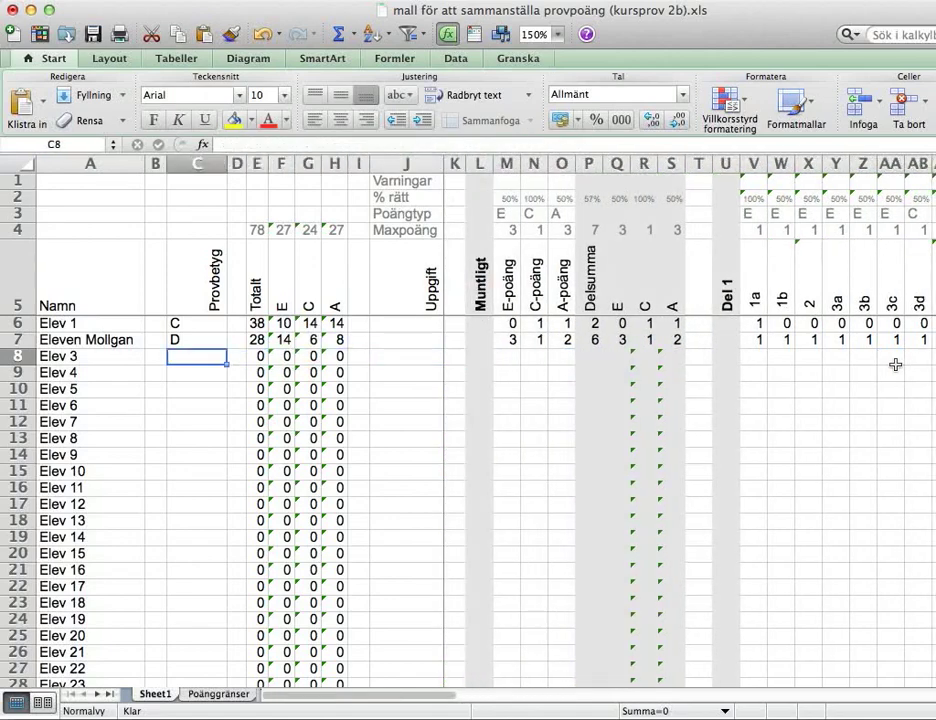